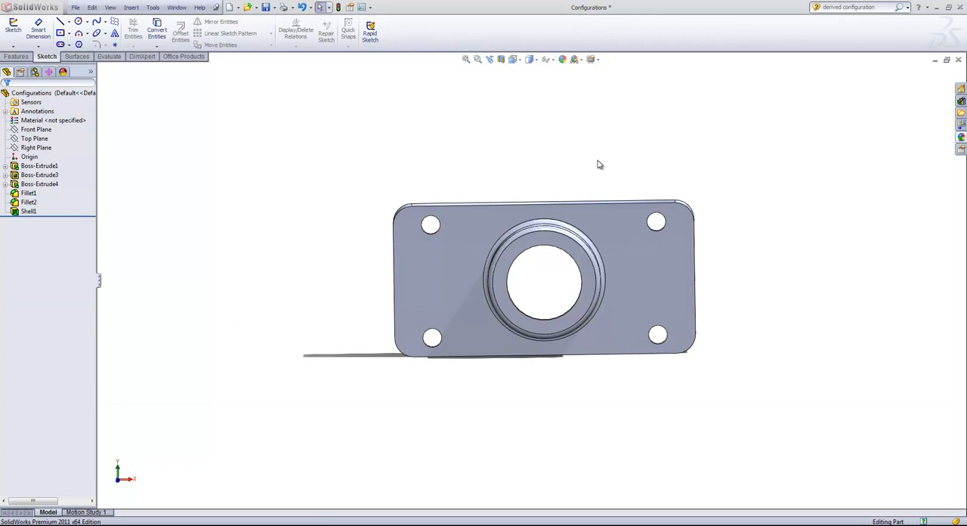
- Add a new configuration named "No Shell" to the part
left_click(35, 73)
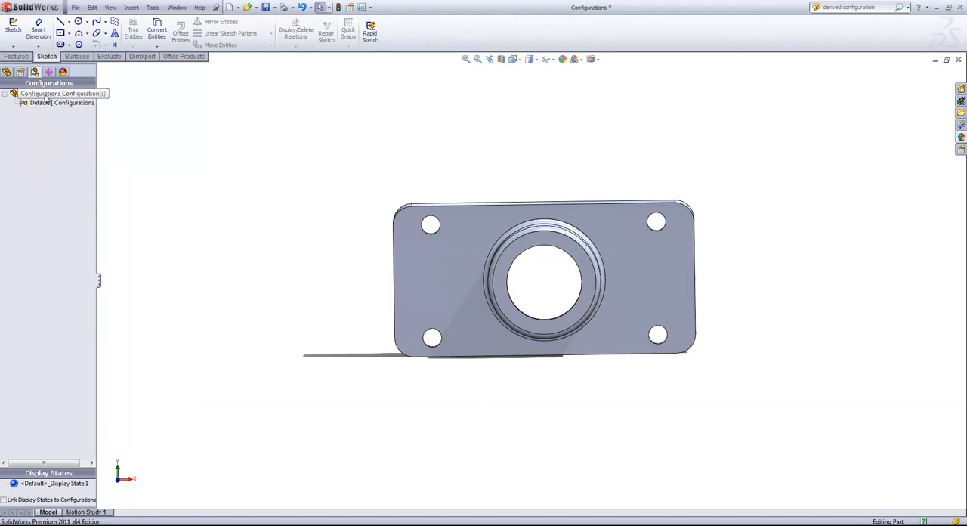
right_click(34, 96)
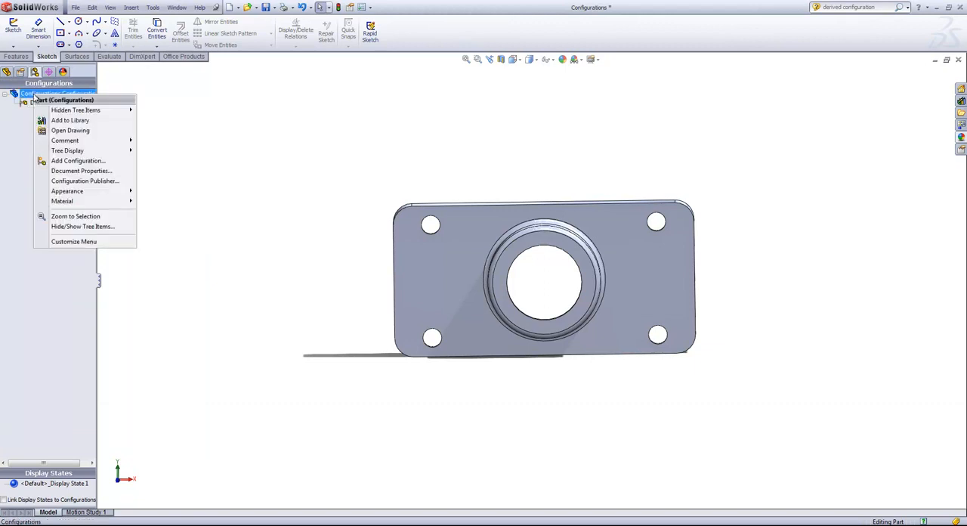
left_click(82, 160)
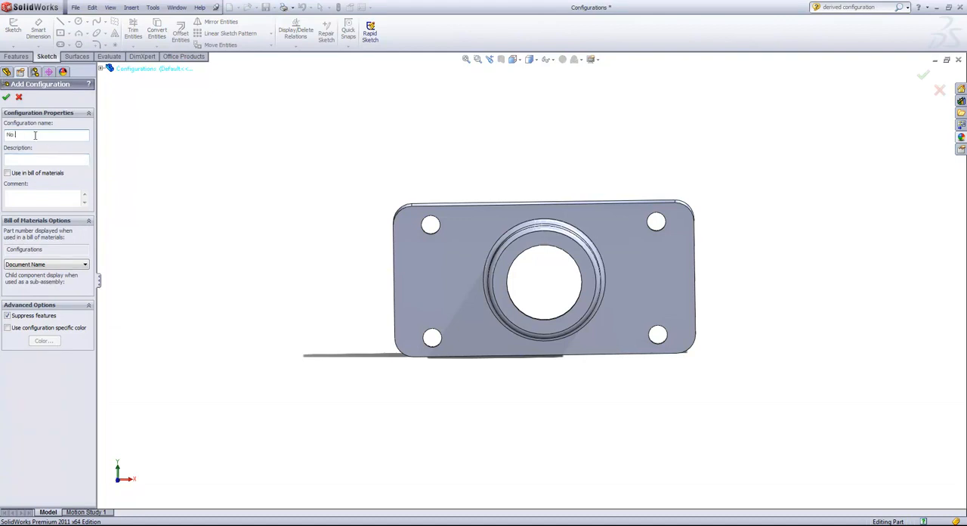
type("No Shell")
left_click(6, 97)
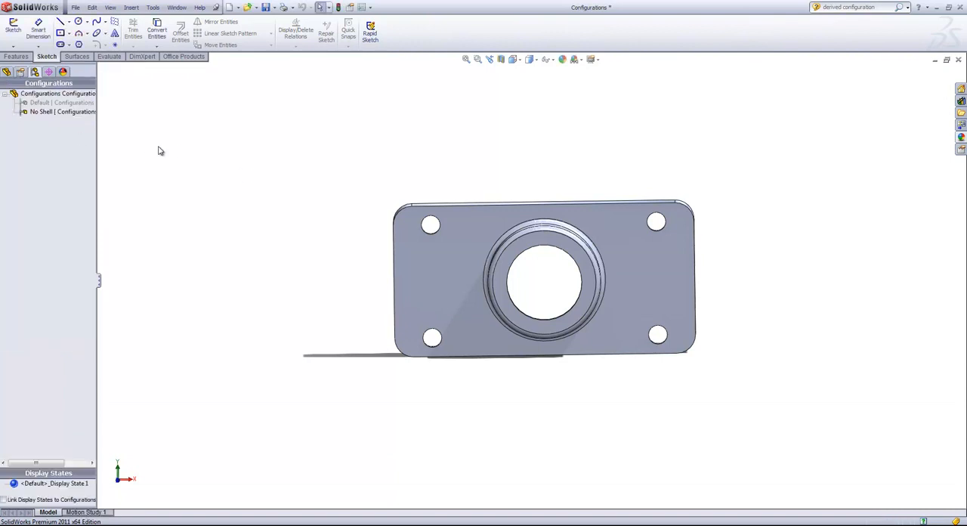
- Activate the No Shell configuration and suppress the Shell1 feature in it
middle_click_drag(226, 167, 369, 220)
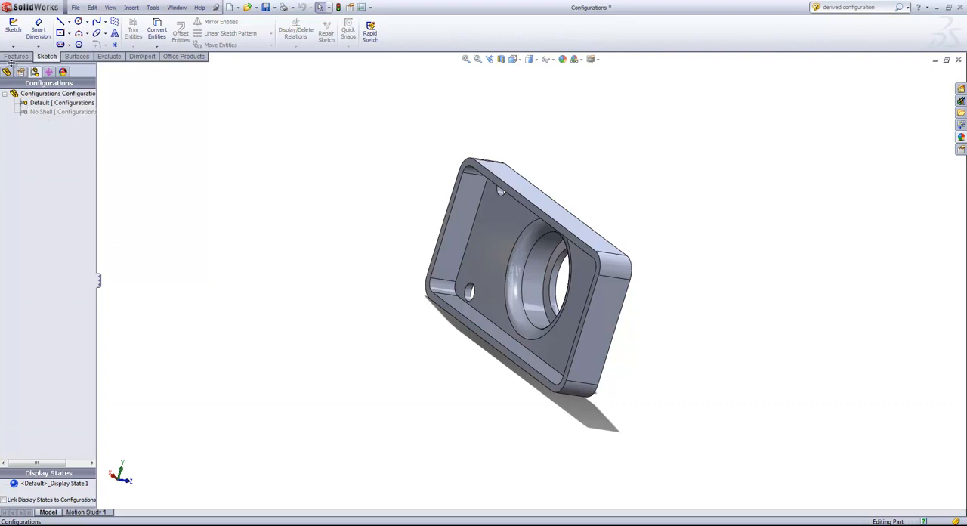
double_click(45, 112)
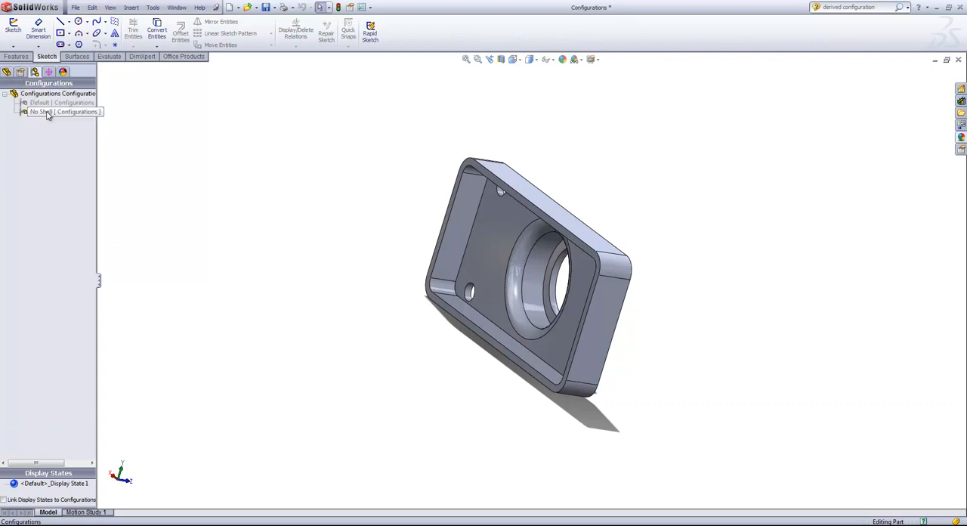
left_click(6, 72)
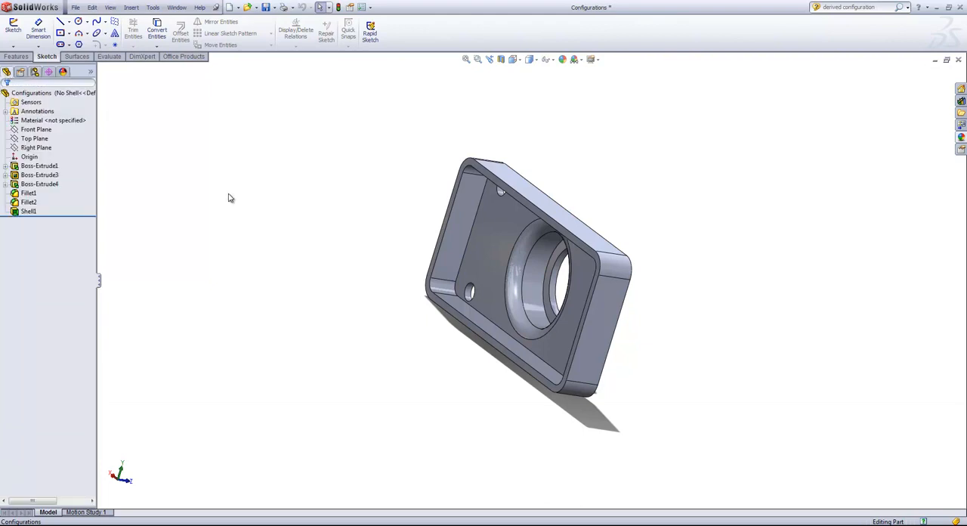
right_click(24, 212)
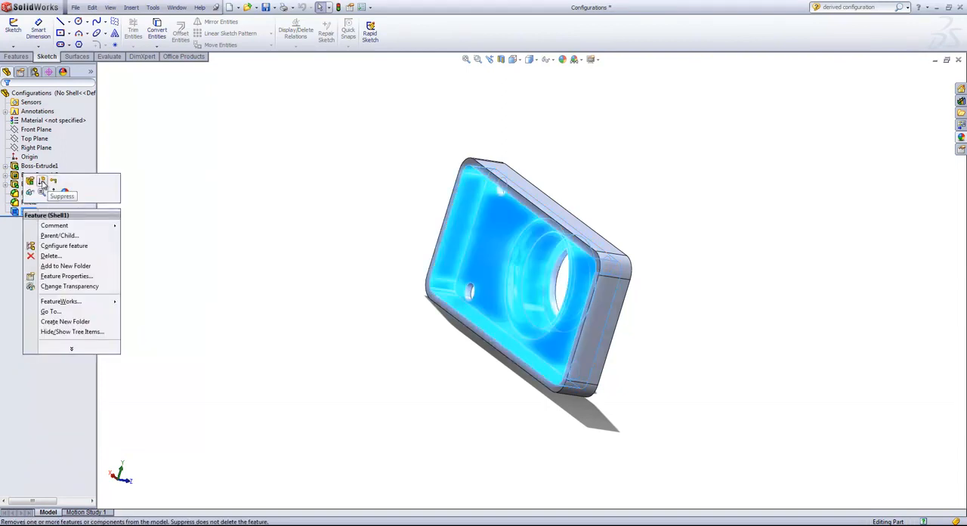
left_click(42, 182)
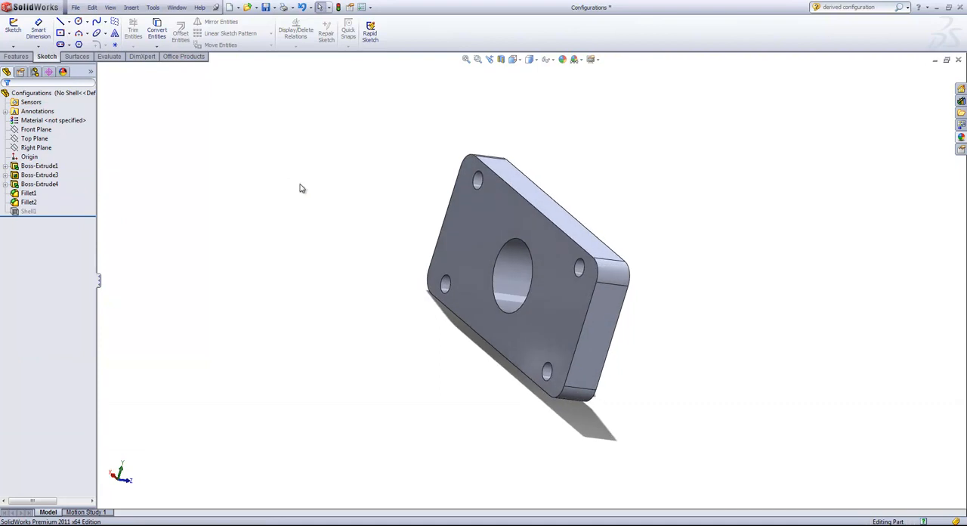
- Switch to the Default configuration and back to No Shell to compare the shelled and solid versions of the part
left_click(35, 73)
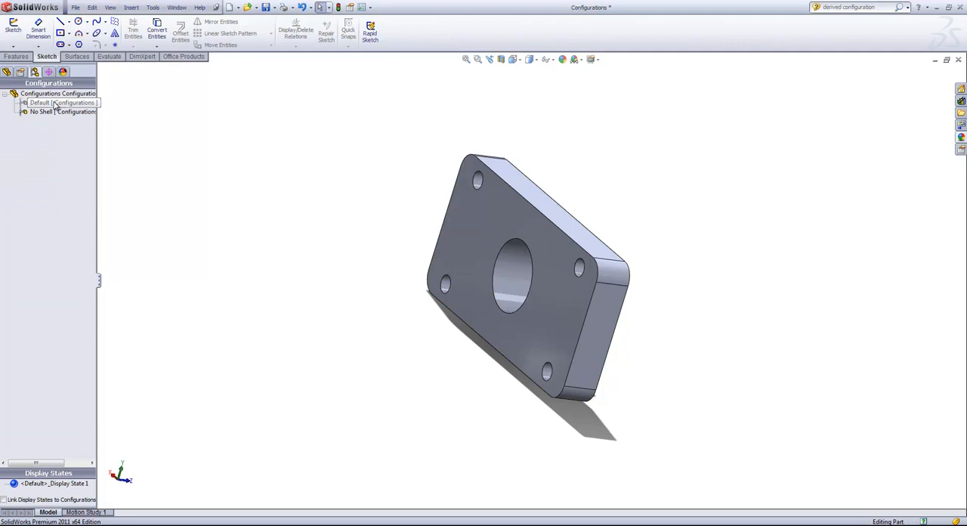
double_click(56, 106)
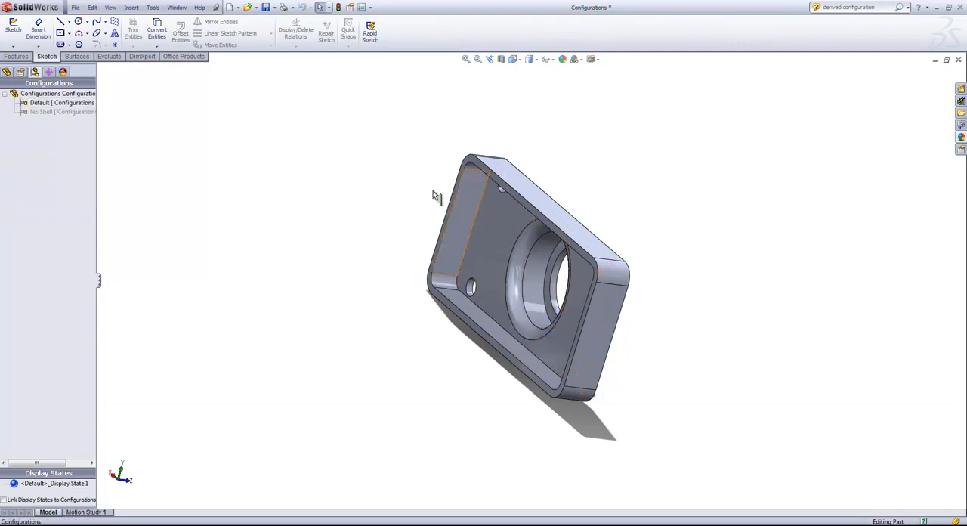
double_click(53, 112)
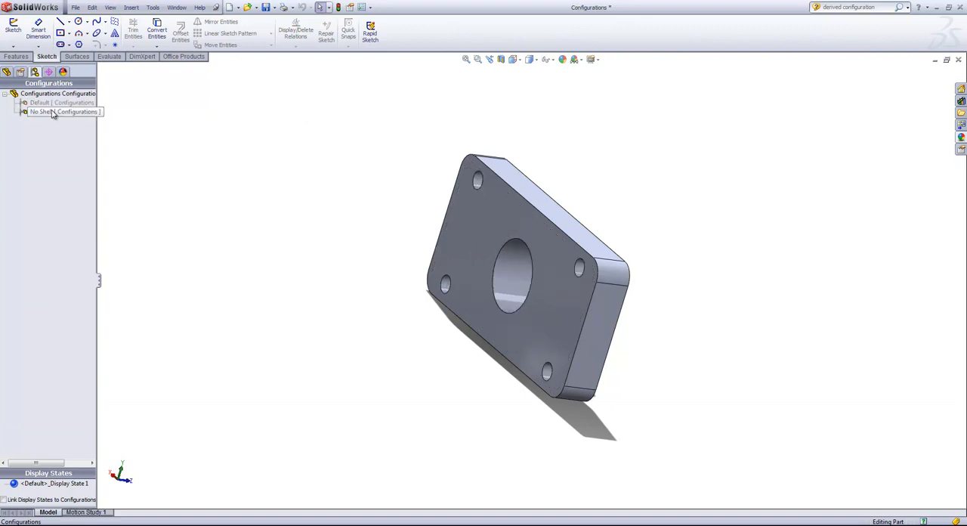
mouse_move(382, 149)
middle_mouse_down()
mouse_move(358, 146)
mouse_move(395, 142)
middle_mouse_up()
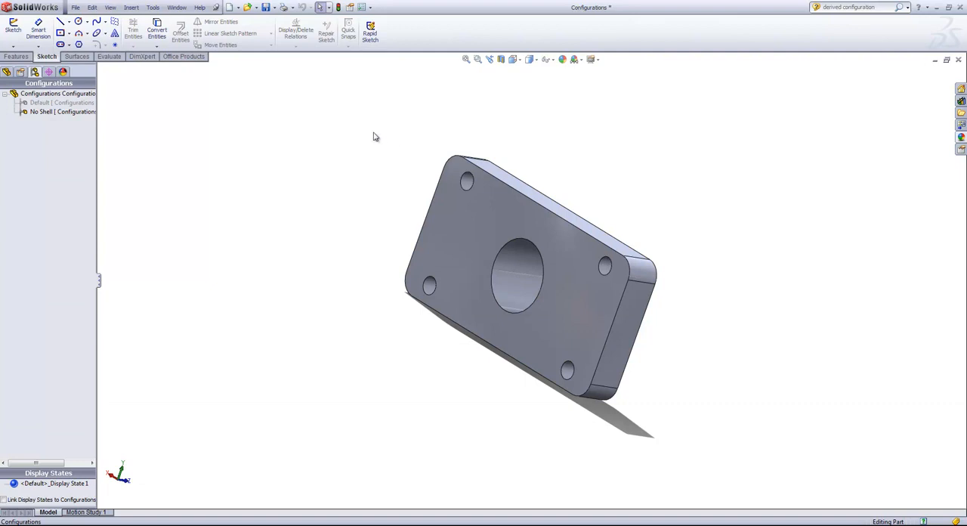
- Set the base plate's corner hole diameter to 0.375 in for this configuration only and rebuild the part
left_click(6, 73)
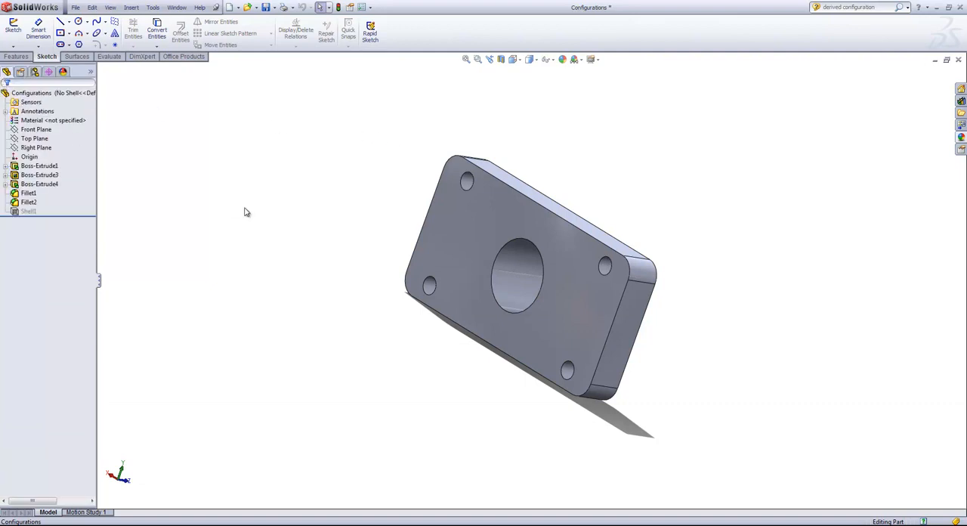
left_click(484, 217)
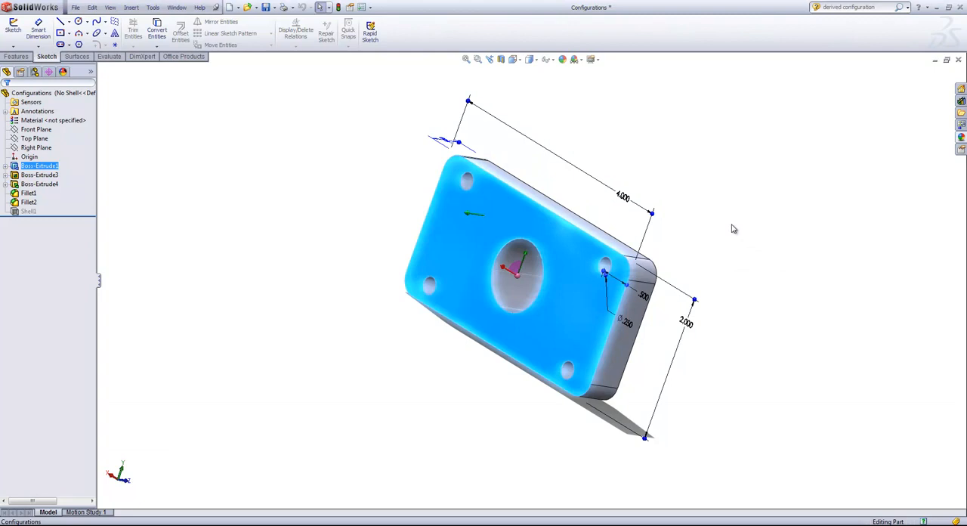
middle_click_drag(753, 272, 593, 249)
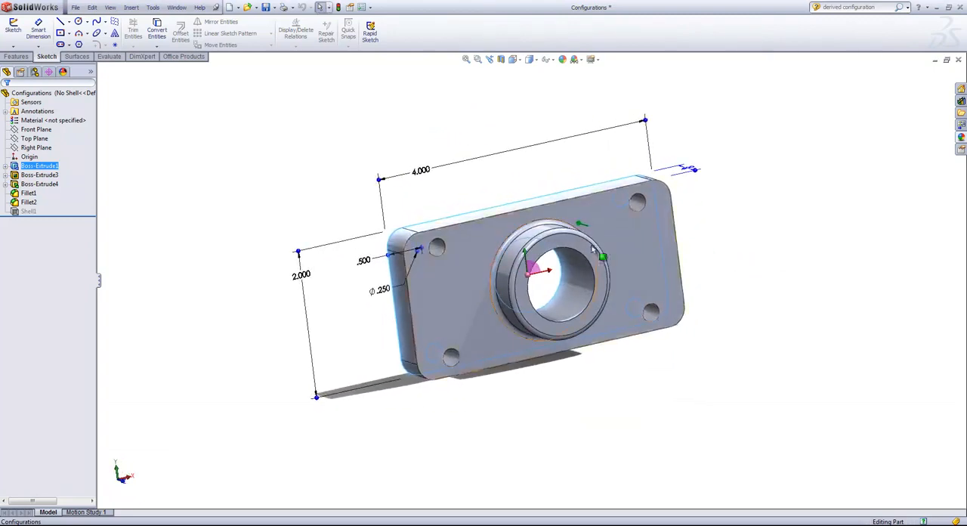
double_click(385, 292)
key("Return")
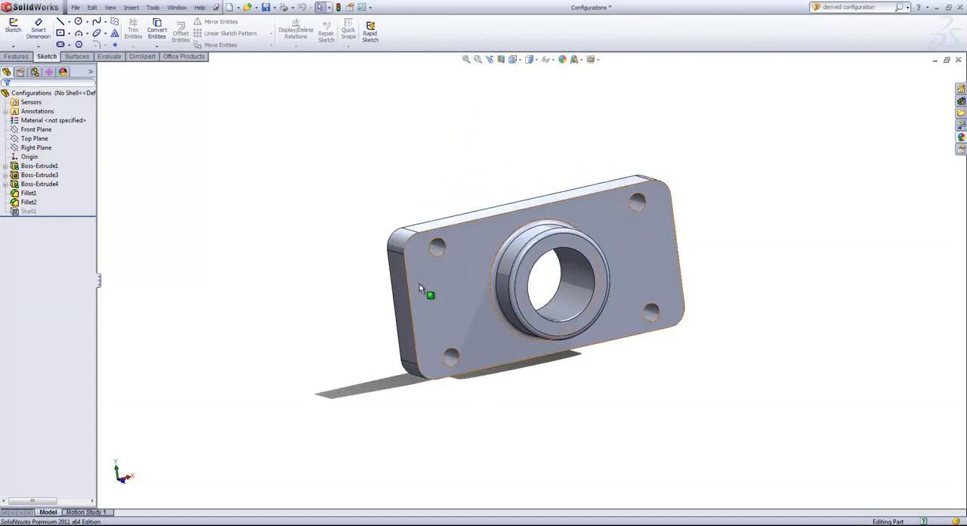
double_click(386, 294)
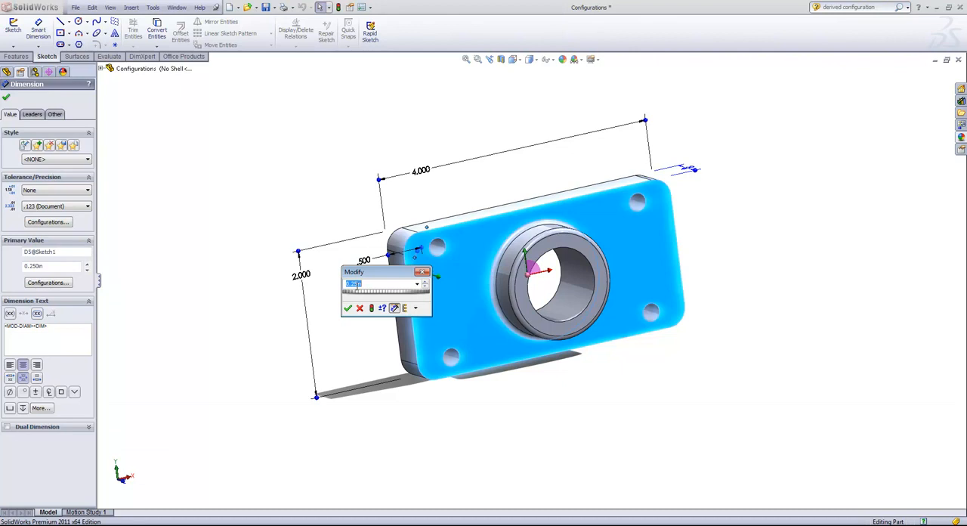
left_click(415, 308)
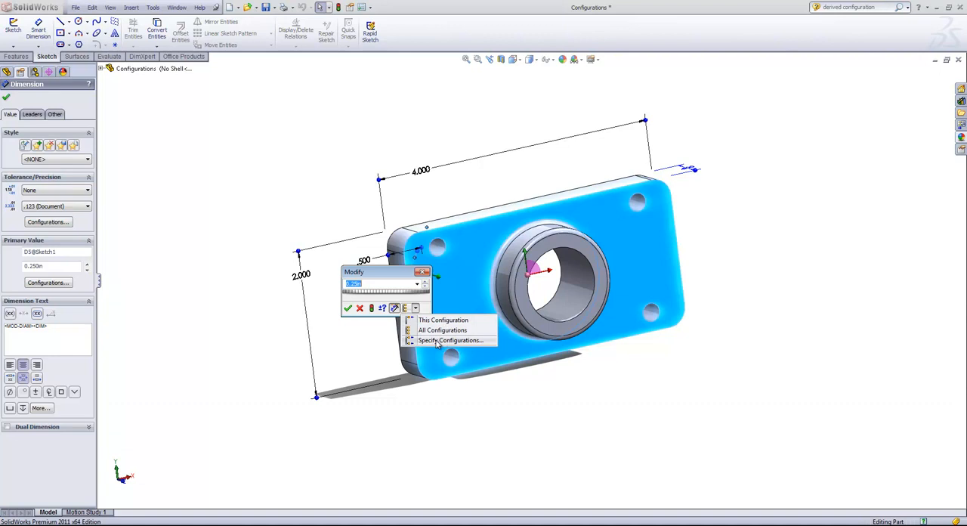
left_click(443, 320)
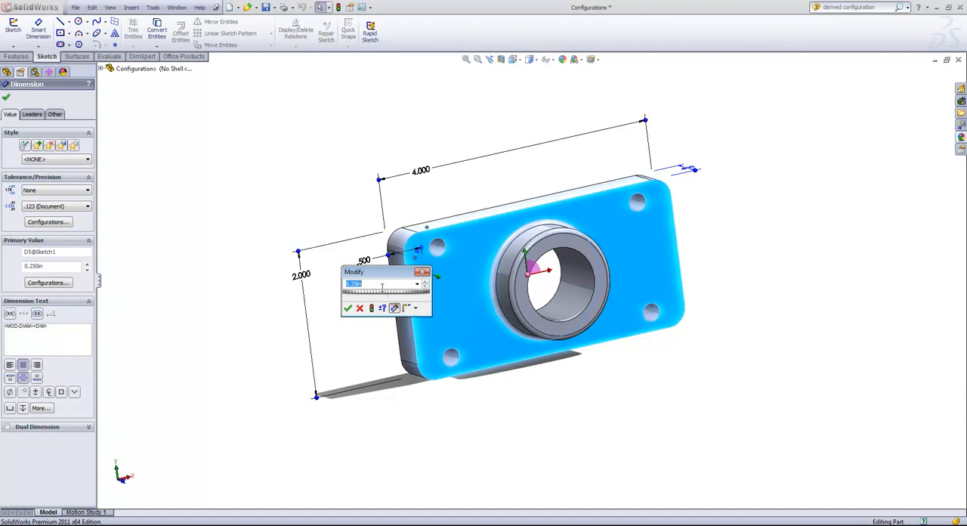
type(".375")
key("Return")
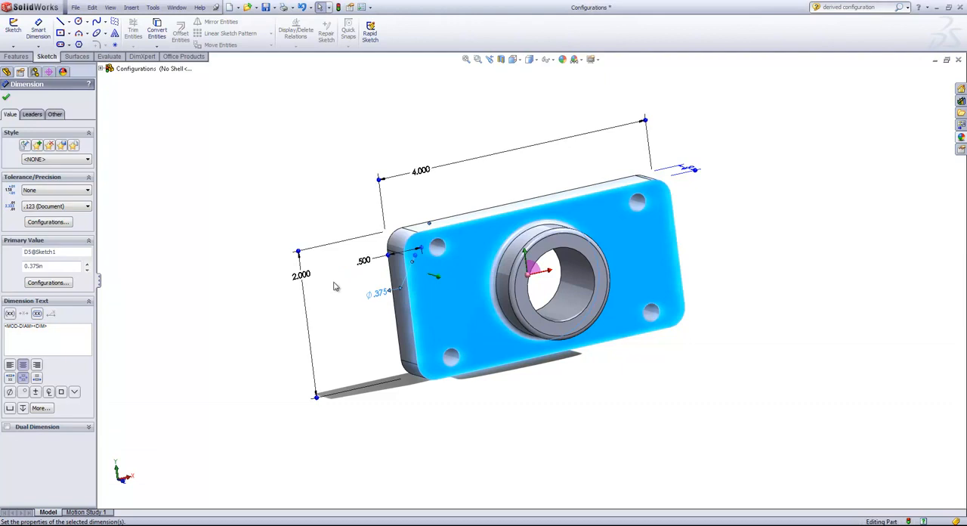
left_click(338, 8)
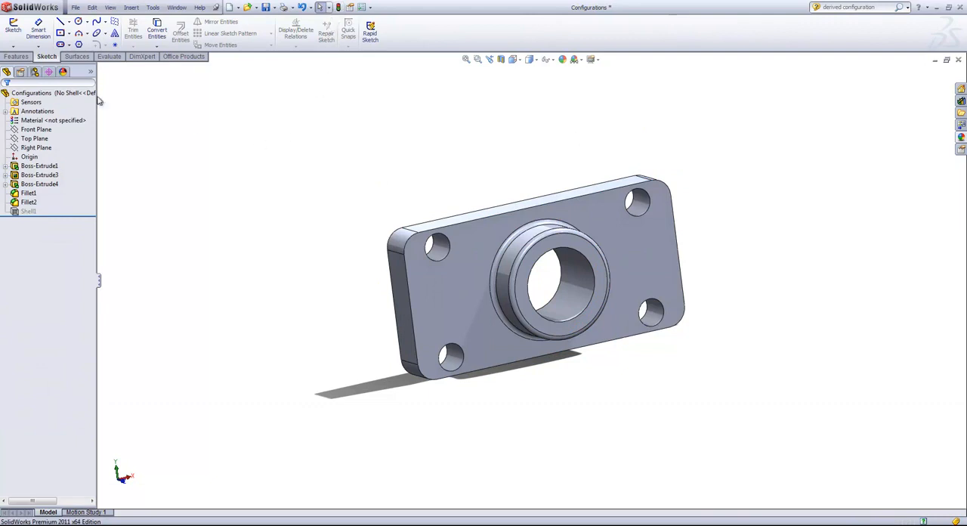
- Switch to the Default configuration, rebuilding the document with the repeat prompt turned off, and reactivate No Shell to compare hole sizes
left_click(36, 73)
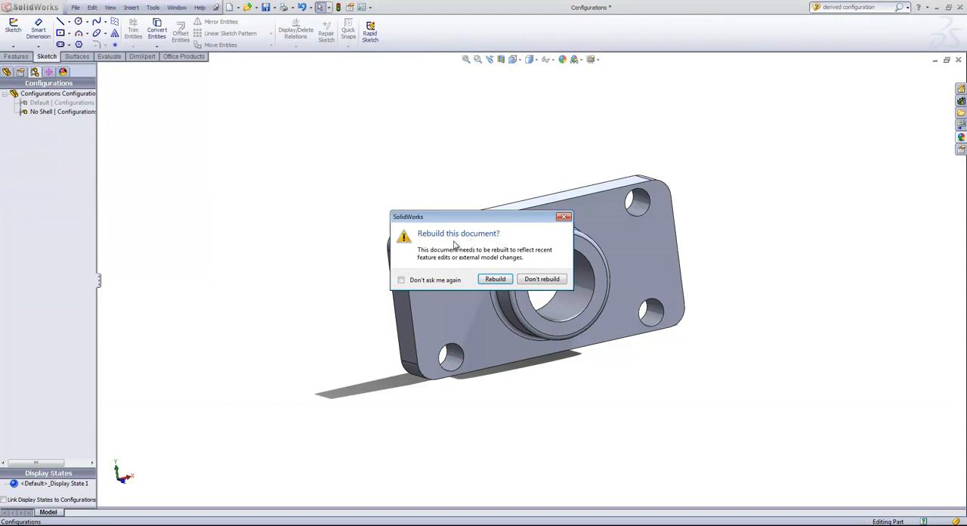
left_click(401, 280)
left_click(496, 279)
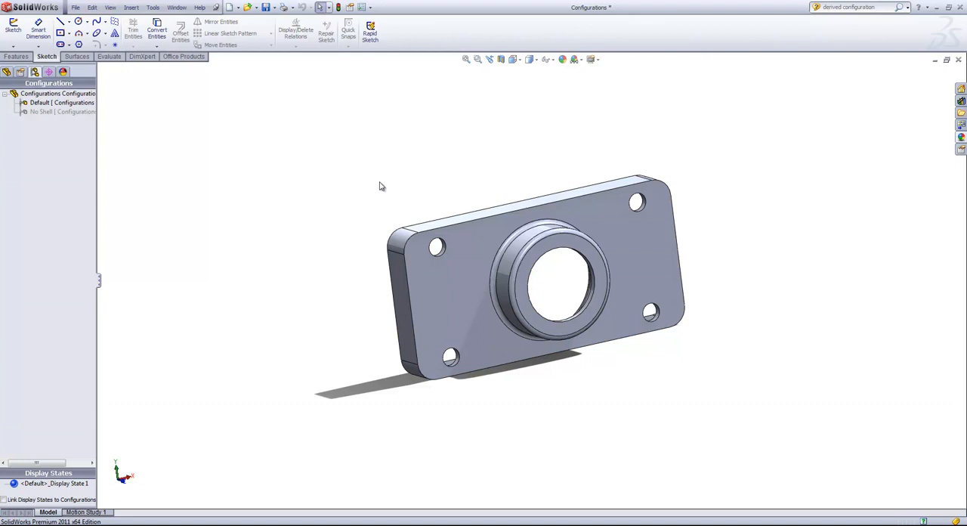
double_click(25, 112)
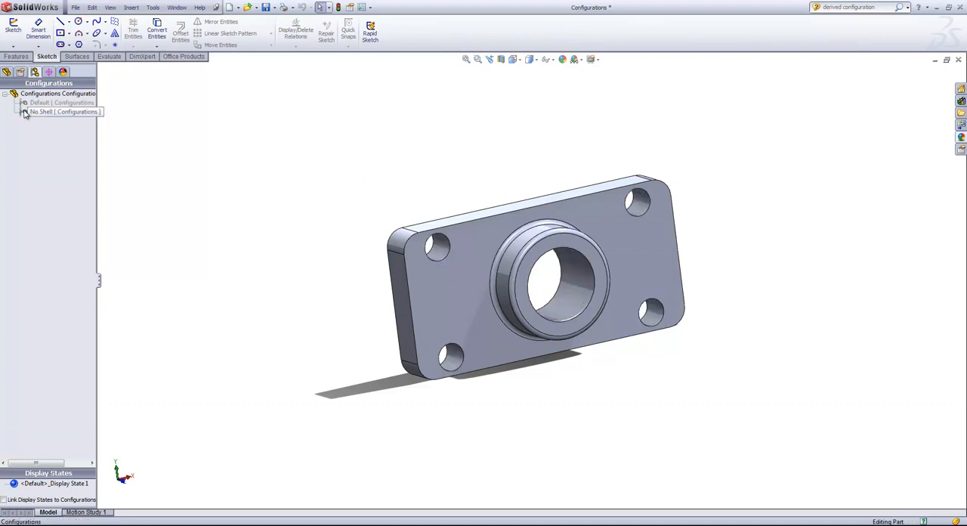
left_click(25, 112)
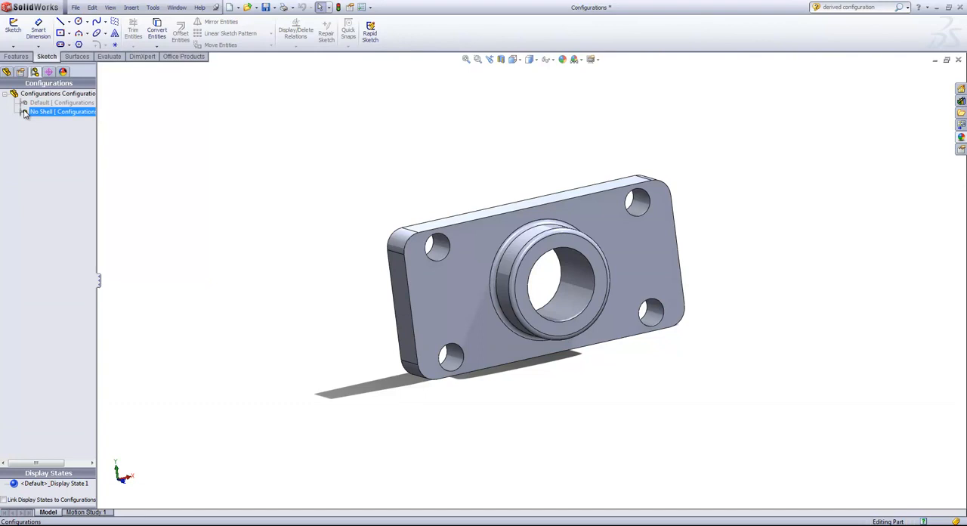
left_click(58, 130)
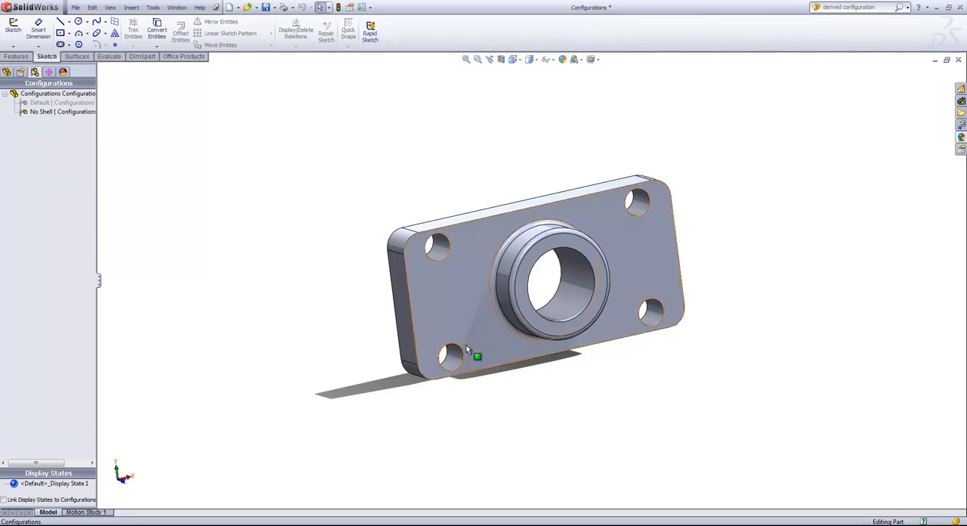
- Open the base plate's sketch to review its geometry and dimensions face-on, and exit the sketch
left_click(461, 288)
right_click(452, 276)
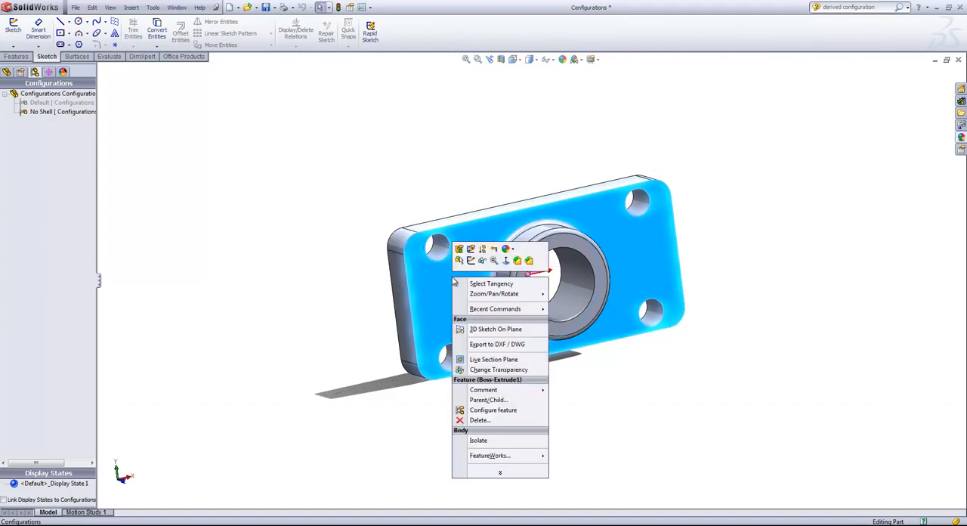
left_click(471, 248)
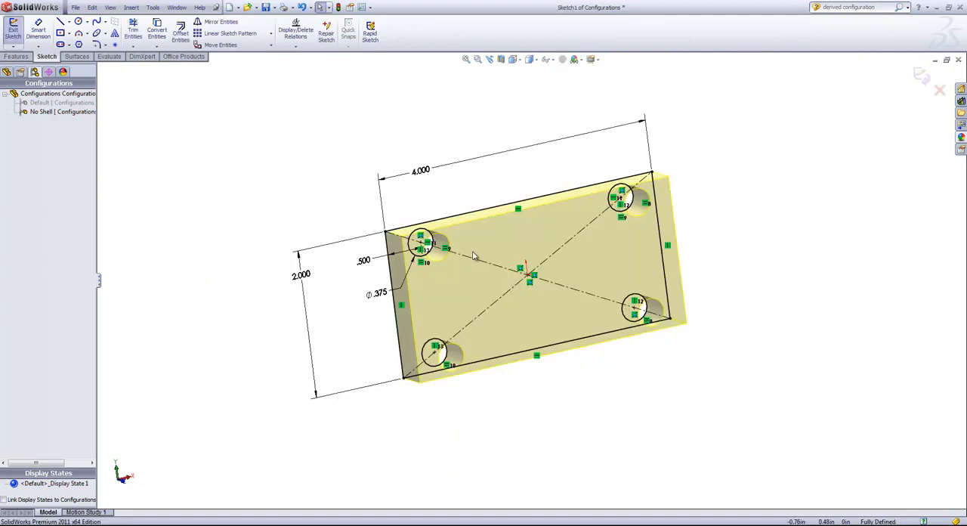
key("ctrl+8")
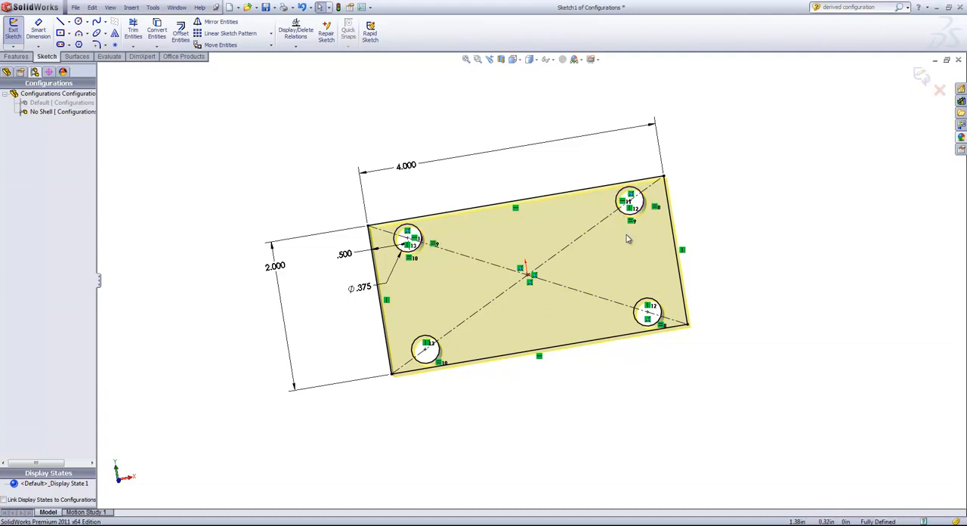
left_click(920, 75)
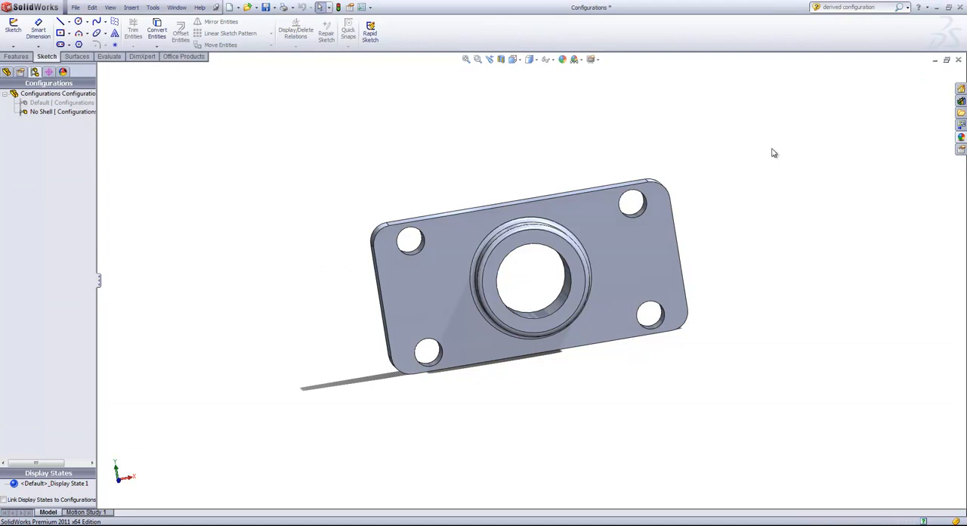
- Add a derived configuration named "No Shell Shaller" under the No Shell configuration
left_click(66, 112)
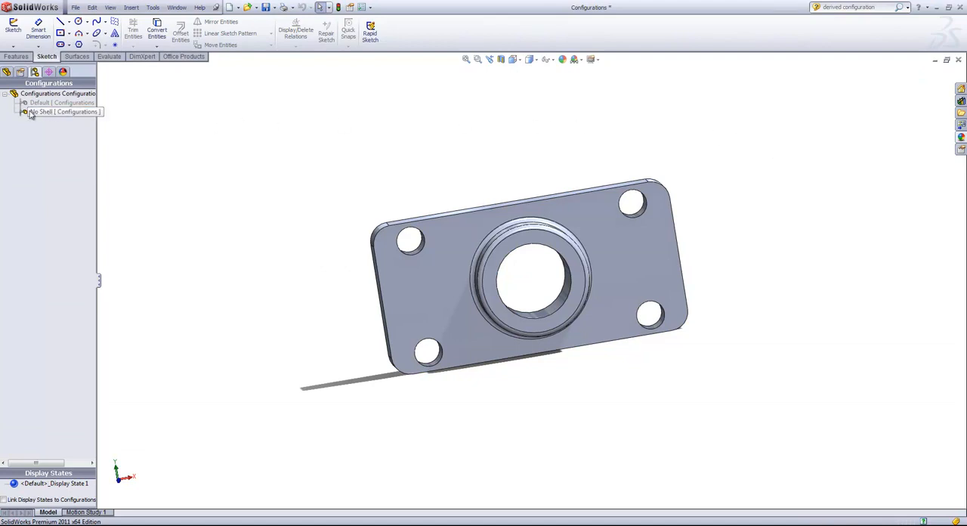
right_click(45, 114)
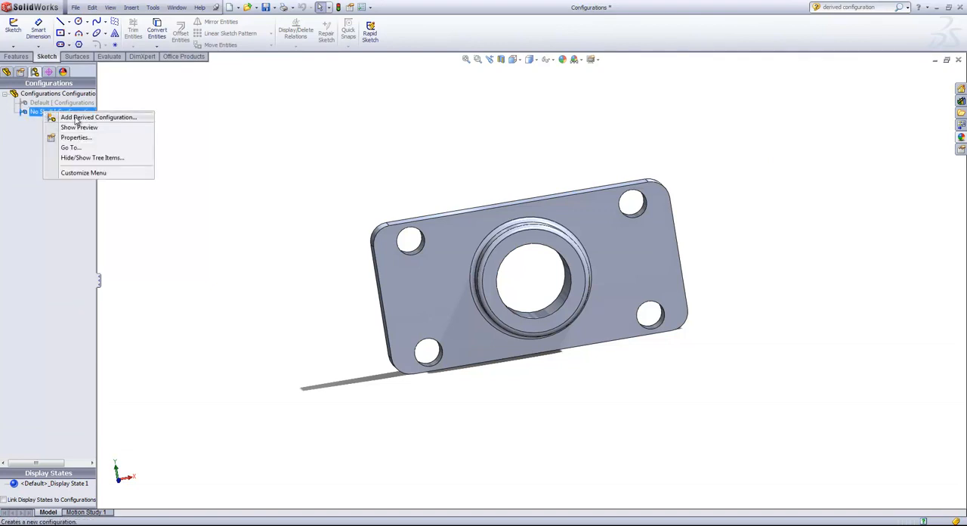
left_click(79, 119)
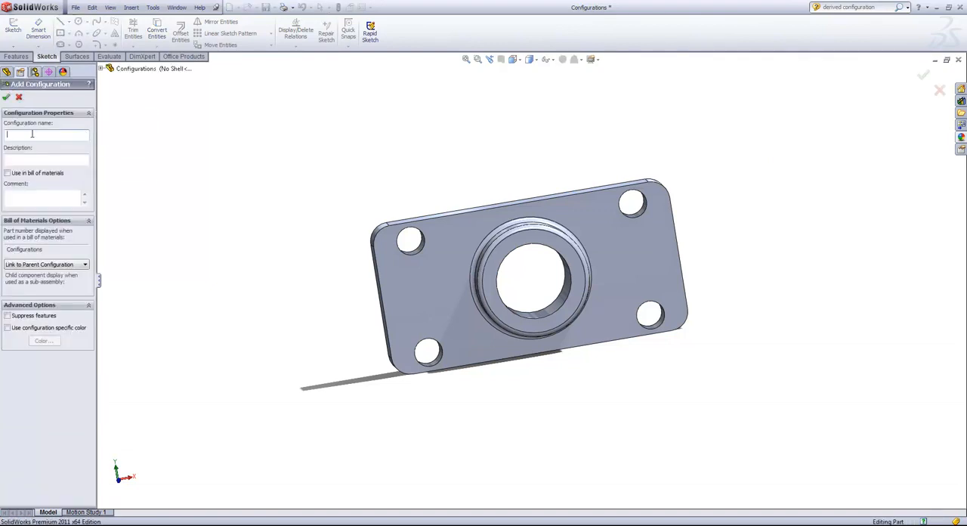
type("No Shell Shaller")
key("Return")
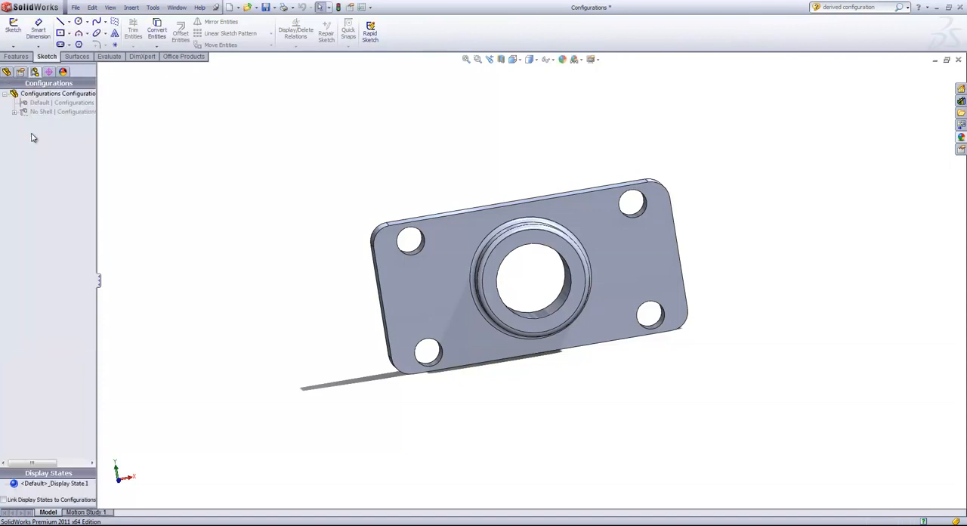
- Expand the No Shell configuration, inspect its entry, and select the derived No Shell Smaller configuration
left_click(14, 112)
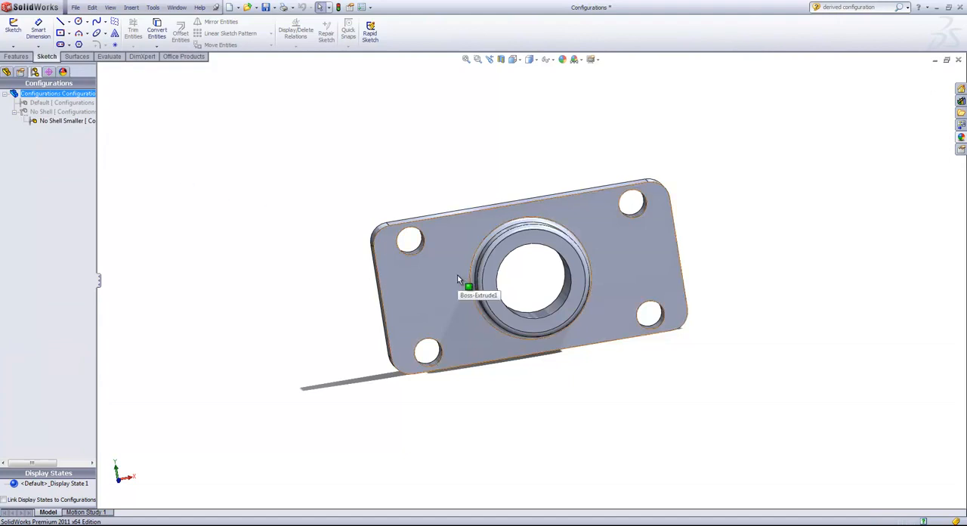
left_click(55, 113)
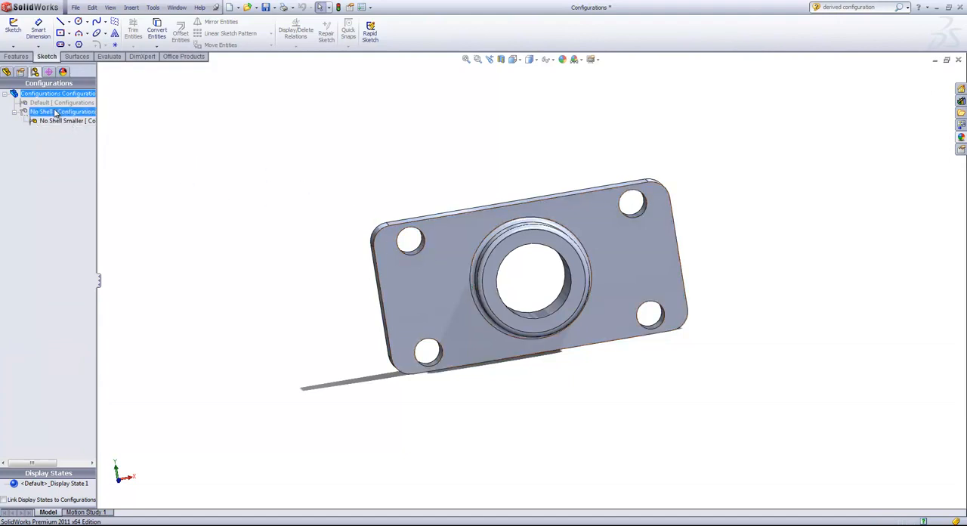
left_click(115, 131)
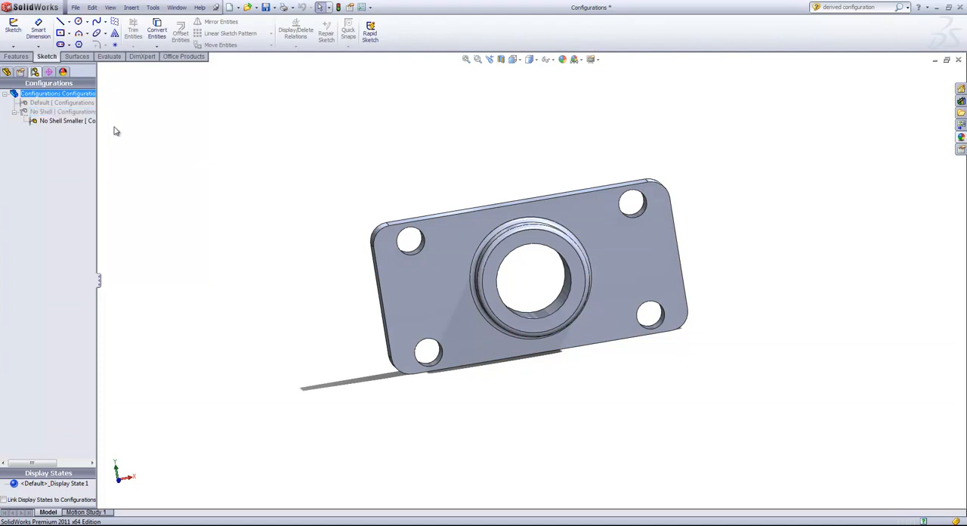
left_click(60, 122)
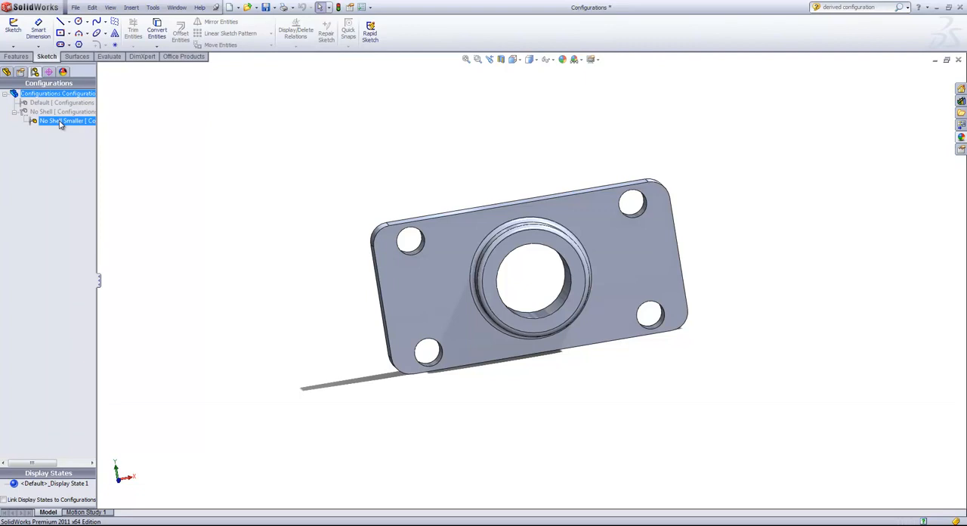
- Set the base plate's length to 3 in with the value linked to the parent configuration, and rebuild the part
left_click(441, 275)
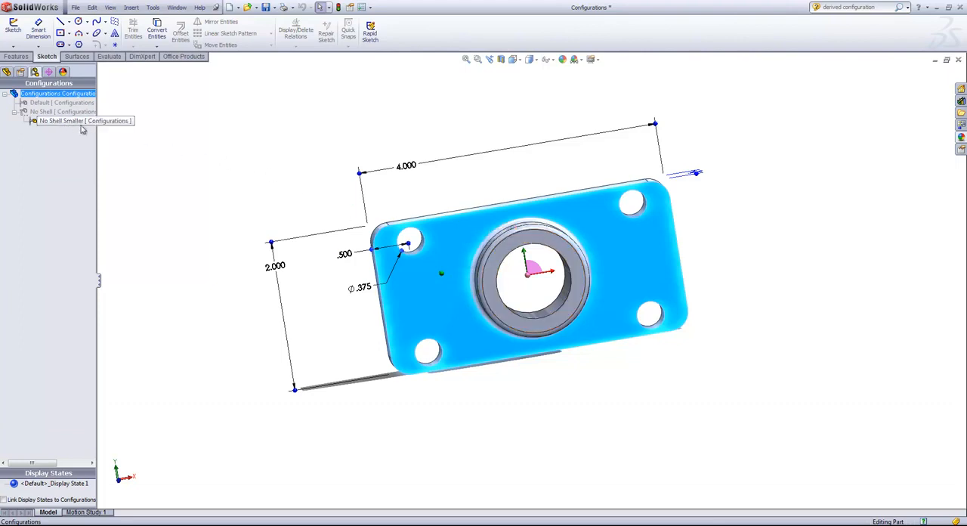
left_click(409, 166)
left_click(450, 146)
left_click(443, 261)
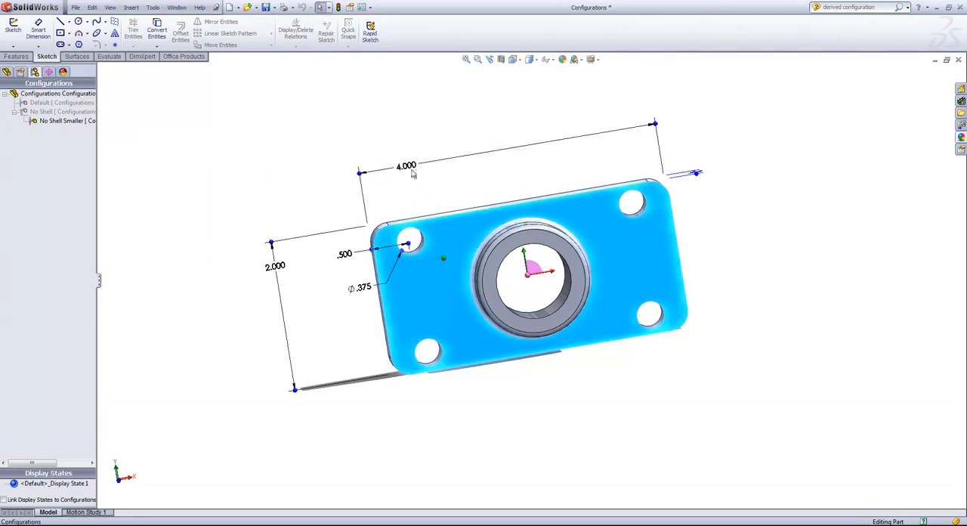
double_click(407, 166)
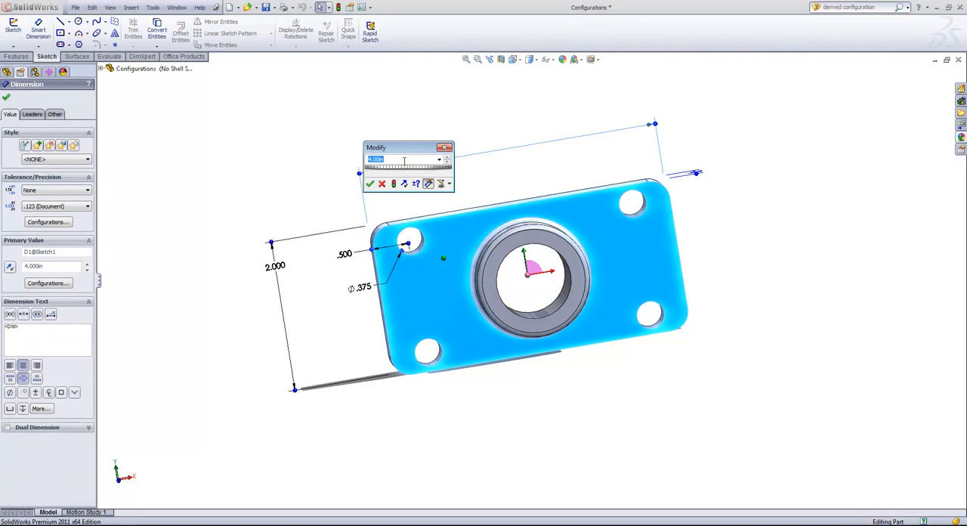
type("3")
left_click(449, 184)
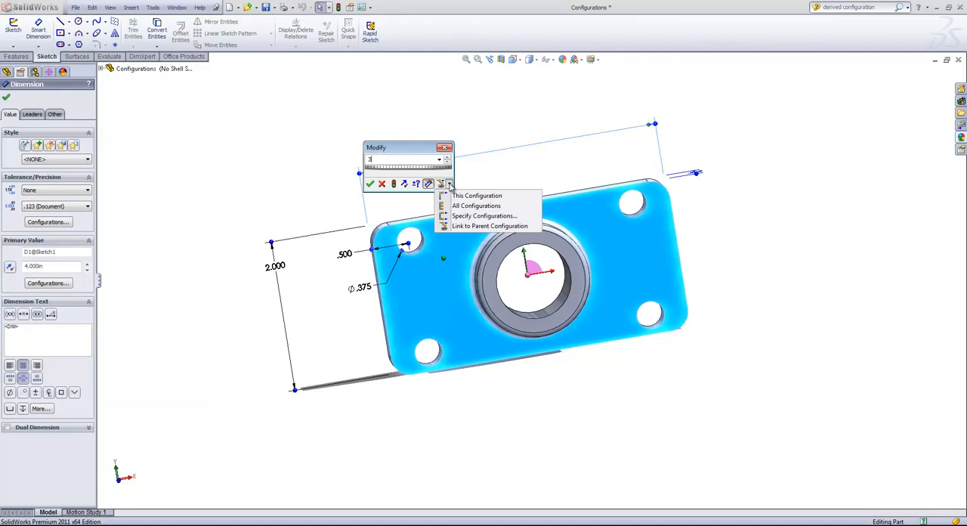
left_click(450, 185)
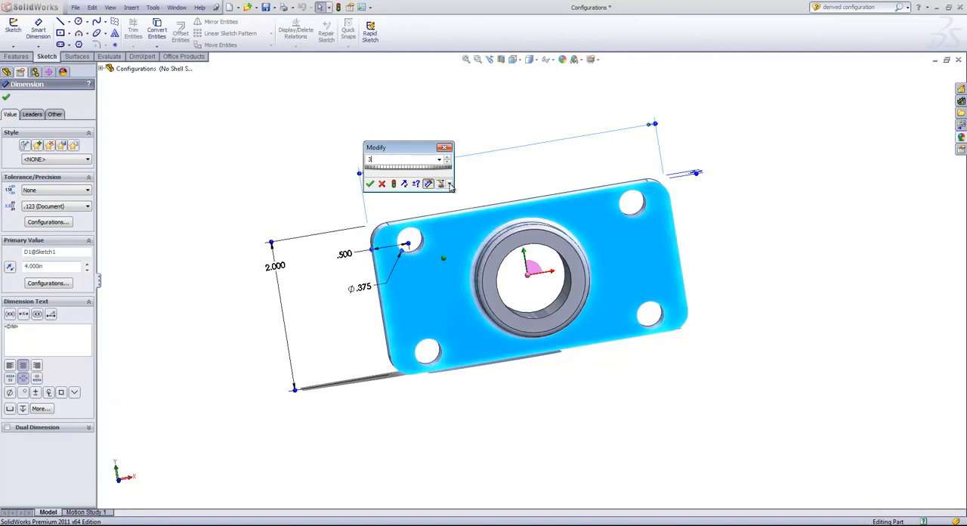
left_click(370, 184)
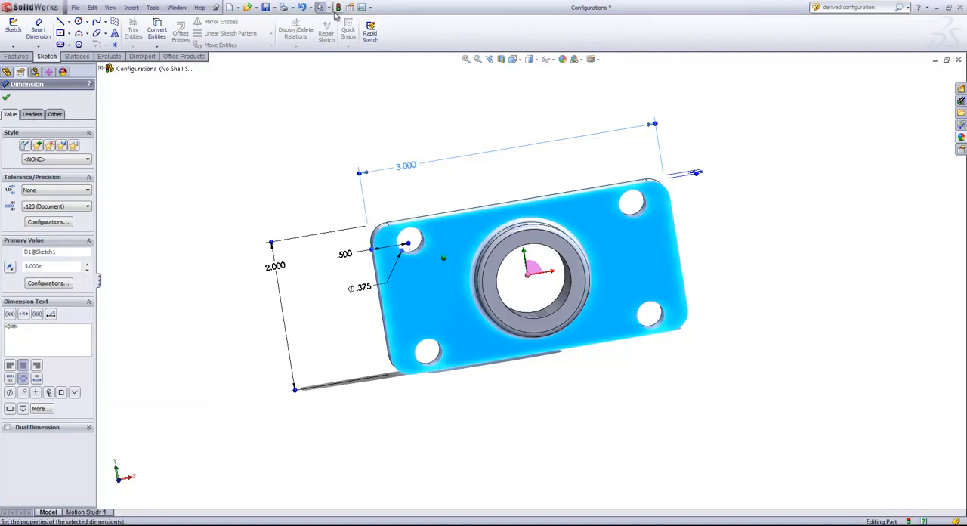
left_click(338, 7)
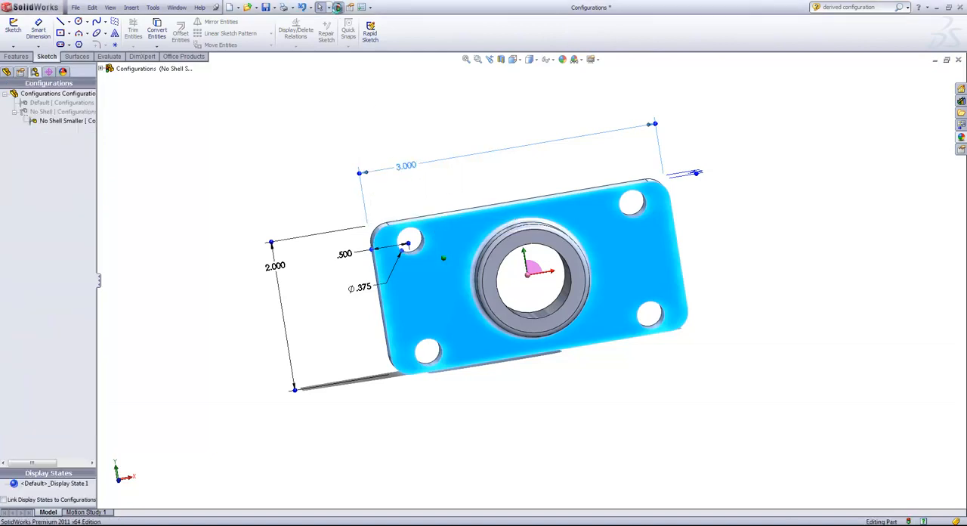
- Review the configuration scope options for the base plate's length in No Shell Smaller, and close the dimension without changing it
double_click(65, 123)
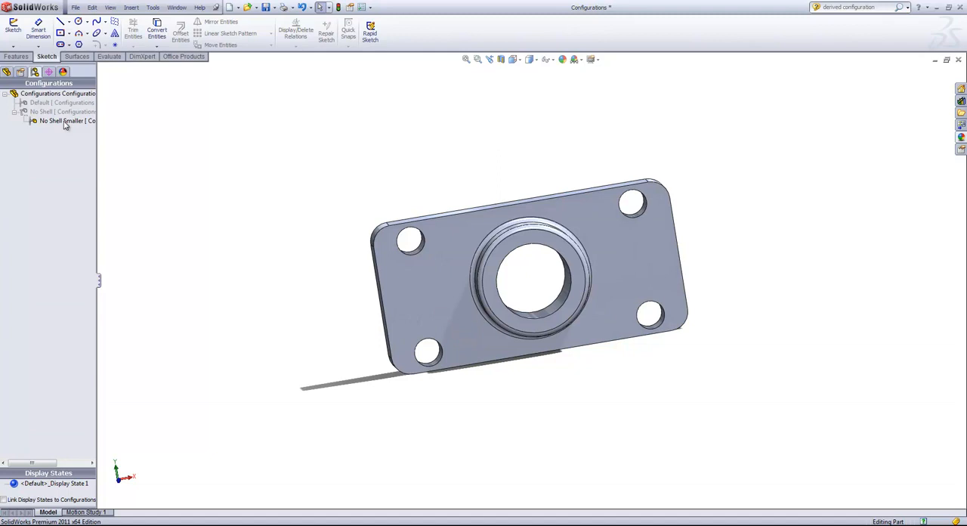
double_click(423, 264)
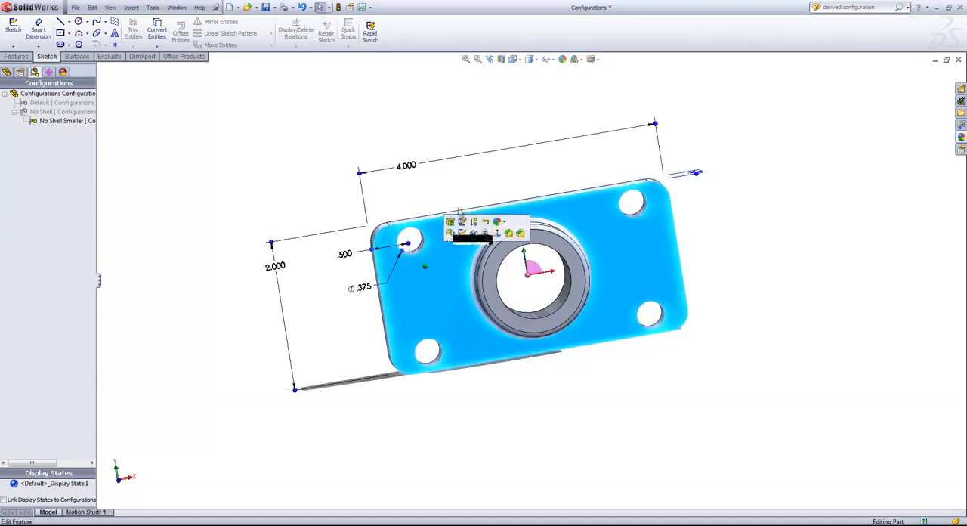
left_click(405, 168)
left_click(408, 179)
left_click(454, 231)
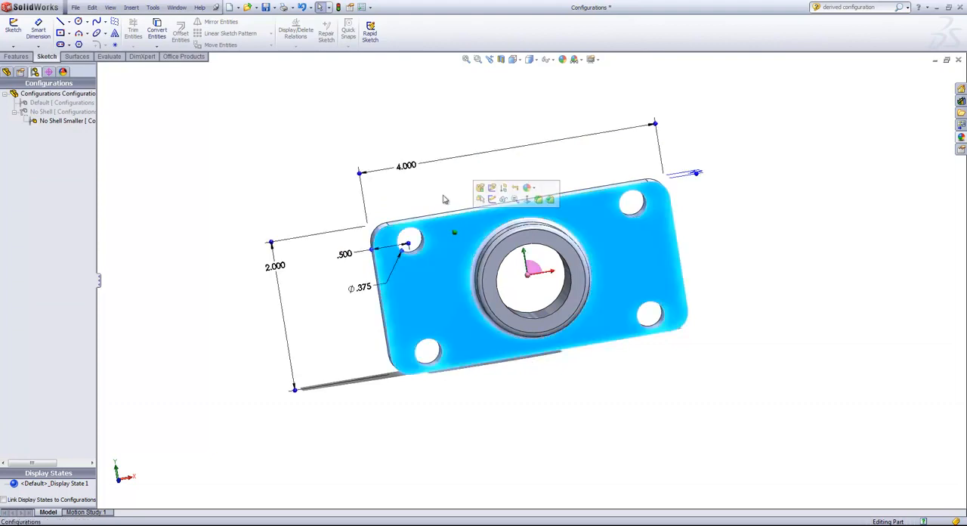
double_click(408, 166)
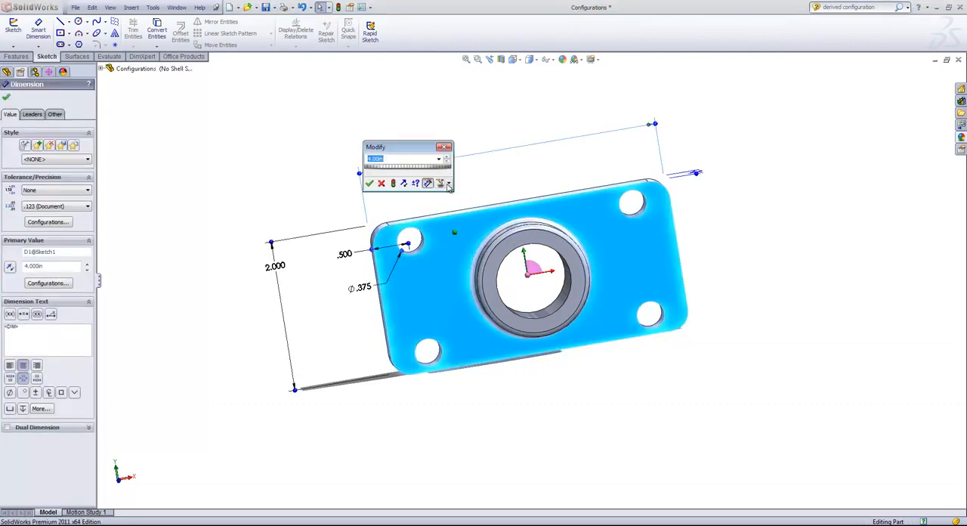
left_click(449, 183)
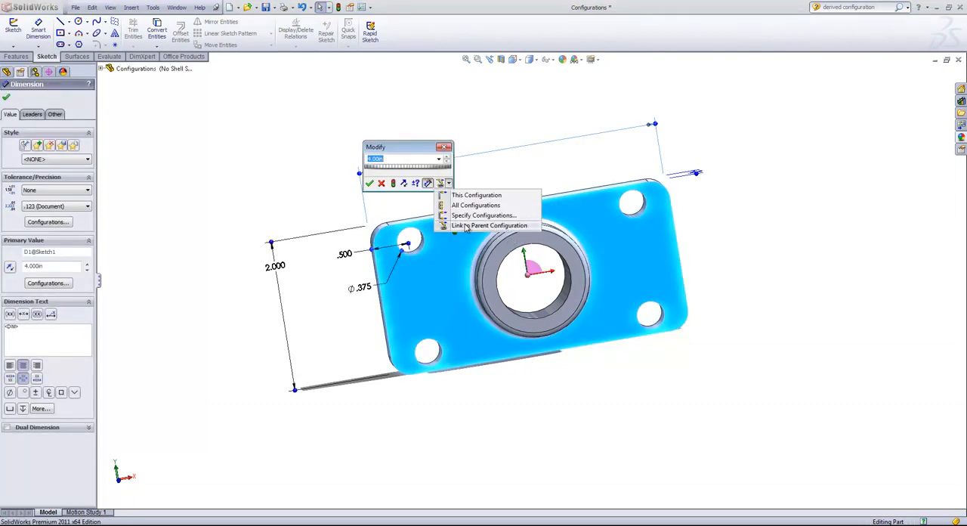
left_click(444, 146)
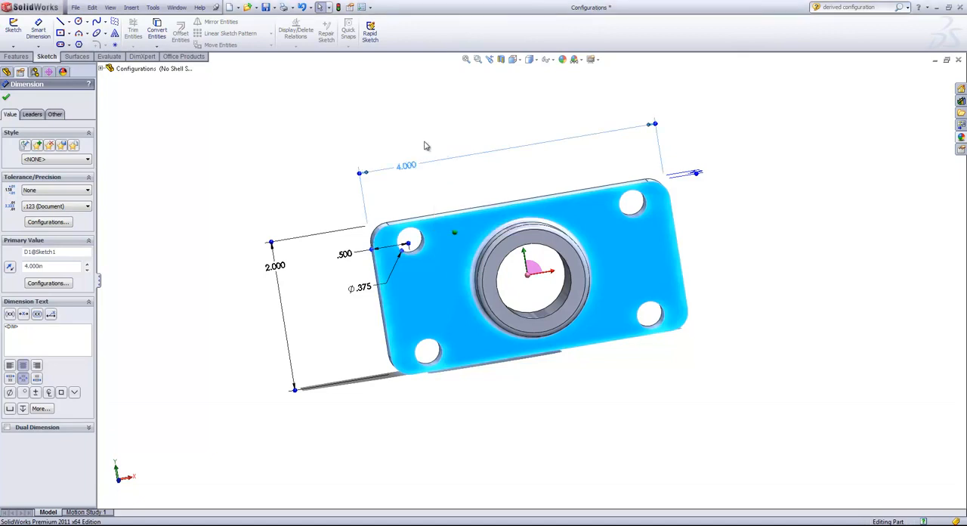
left_click(425, 145)
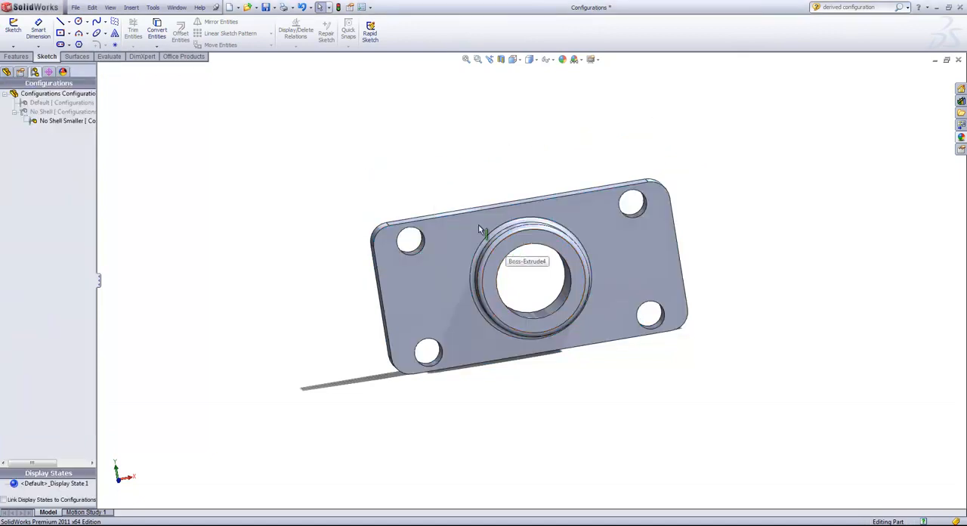
- Suppress the Boss-Extrude4 feature in the No Shell Smaller configuration
left_click(7, 71)
left_click(37, 175)
left_click(35, 184)
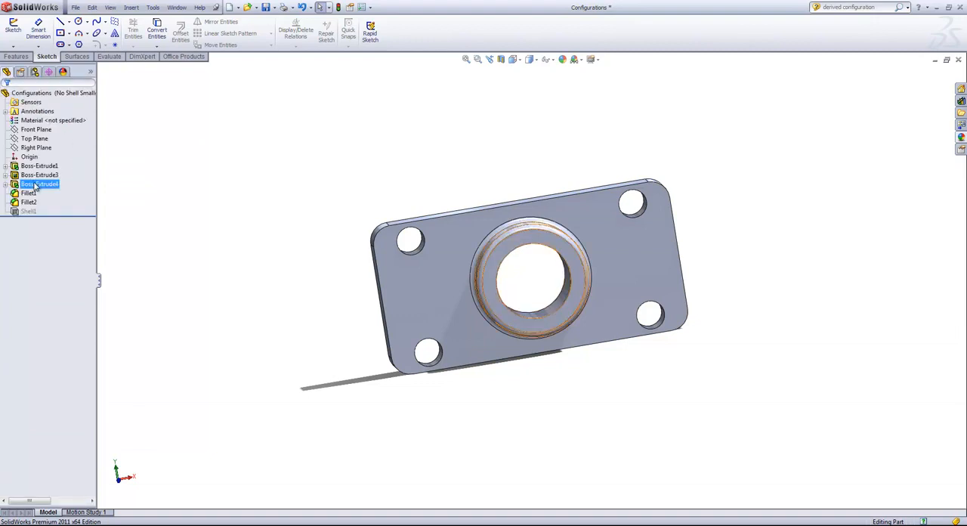
right_click(36, 185)
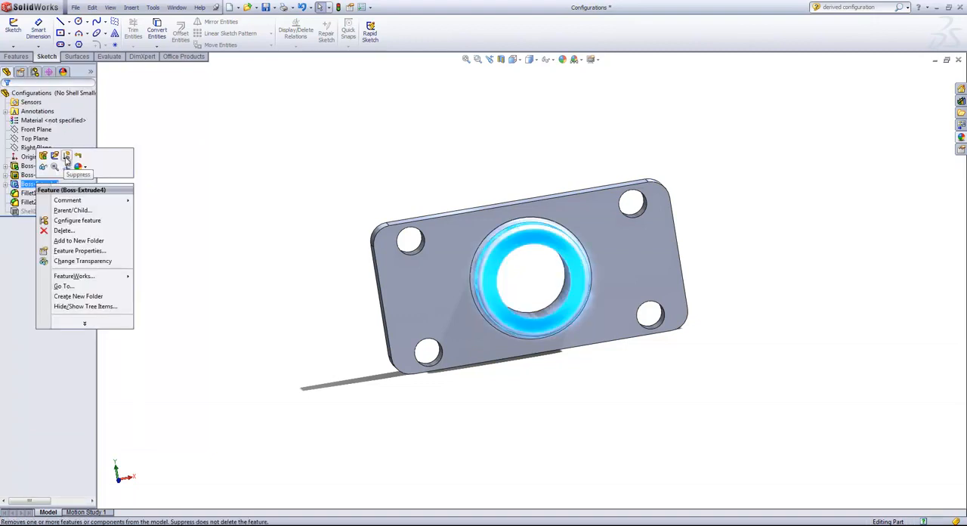
left_click(67, 157)
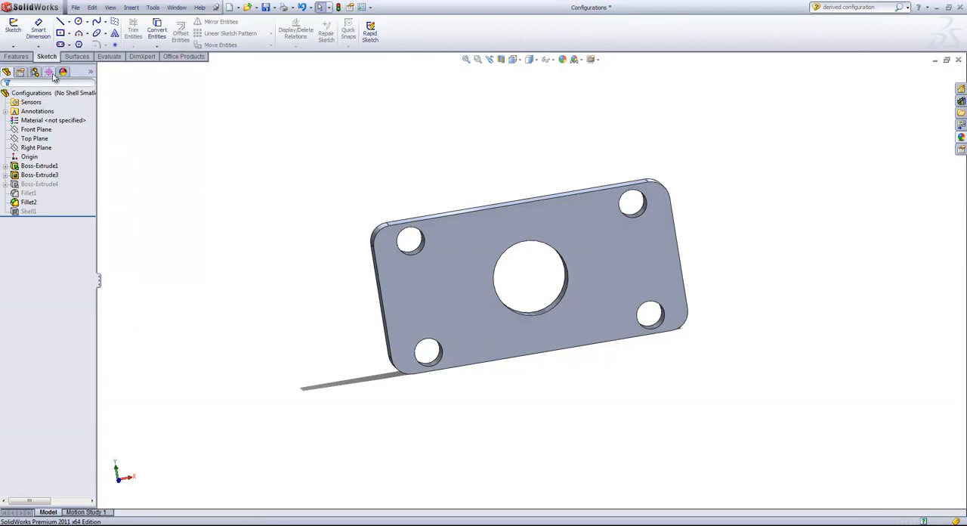
- Activate the parent No Shell configuration and suppress Boss-Extrude4 there
left_click(35, 72)
left_click(57, 111)
double_click(57, 112)
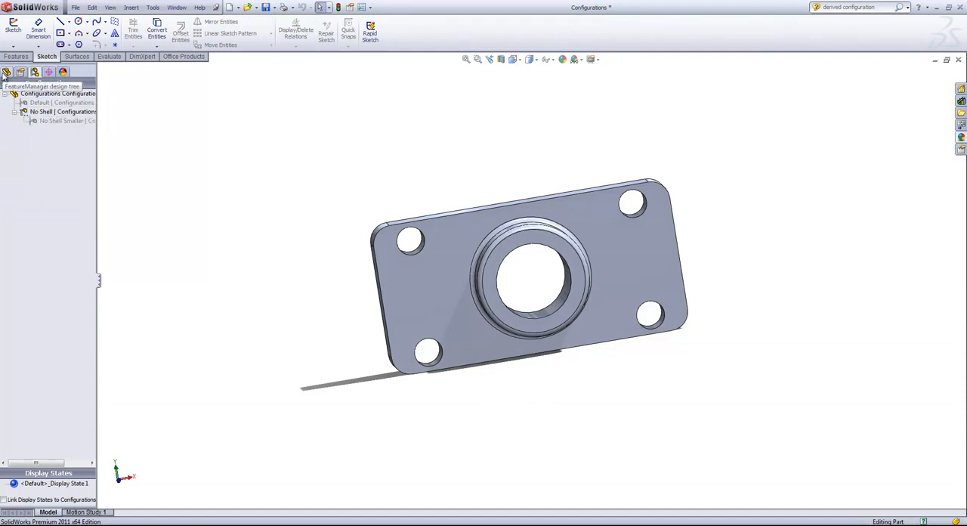
left_click(6, 72)
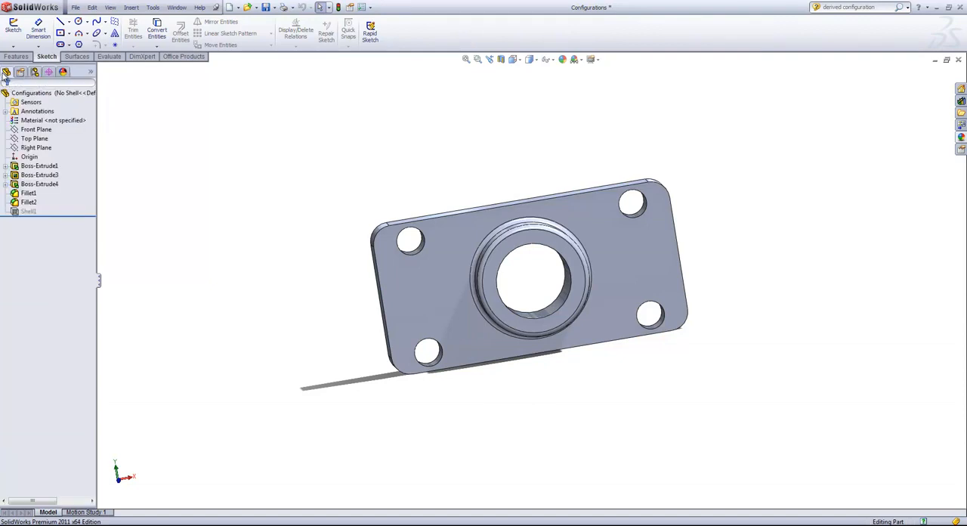
right_click(35, 185)
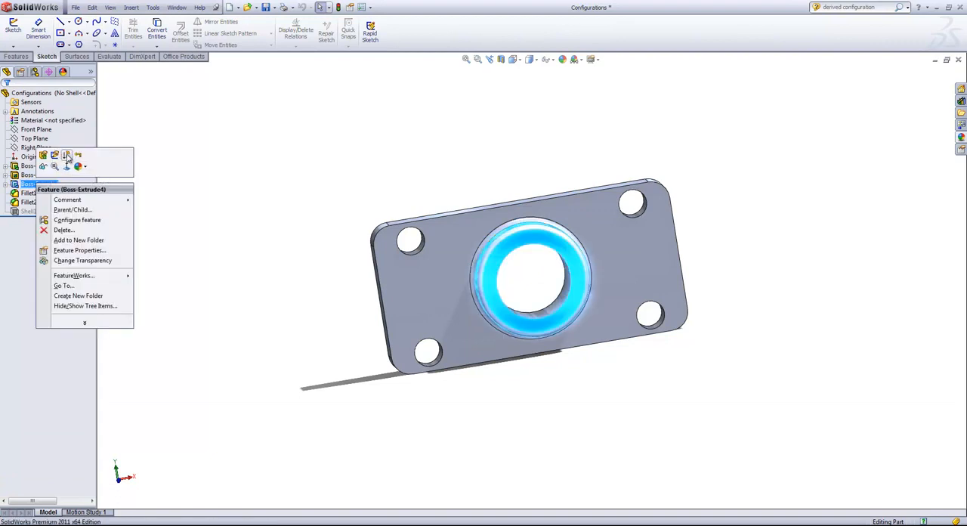
left_click(67, 155)
- Unsuppress Boss-Extrude4 and Fillet1 in the No Shell Smaller configuration
left_click(35, 73)
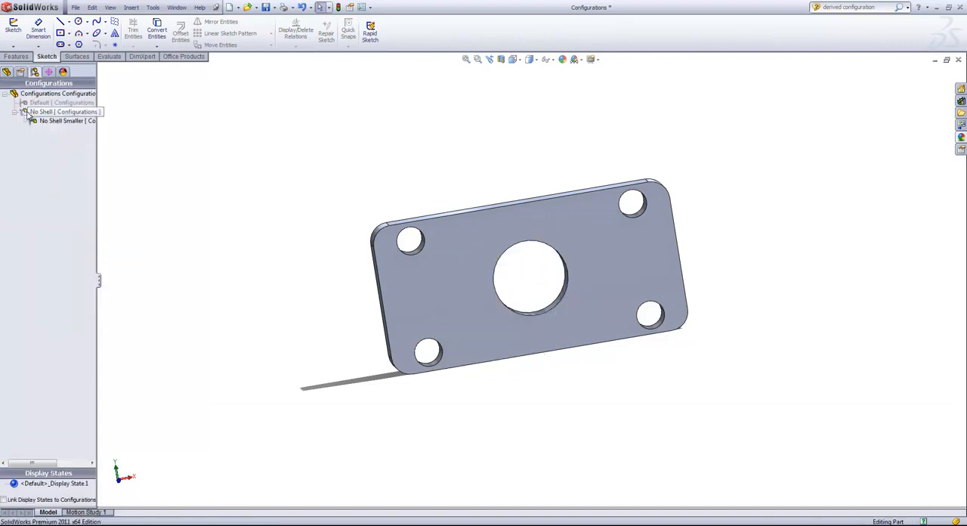
left_click(6, 72)
left_click(31, 184)
right_click(31, 184)
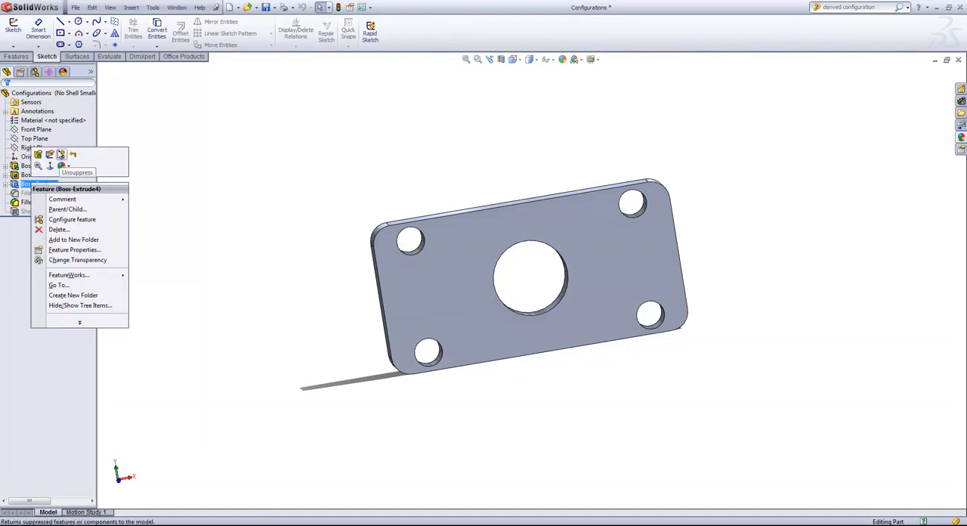
left_click(63, 156)
right_click(26, 193)
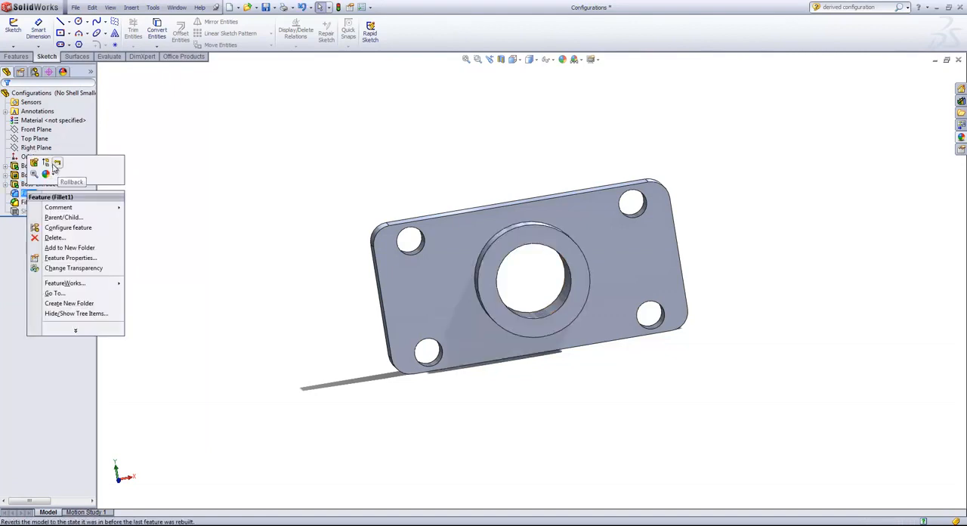
left_click(47, 165)
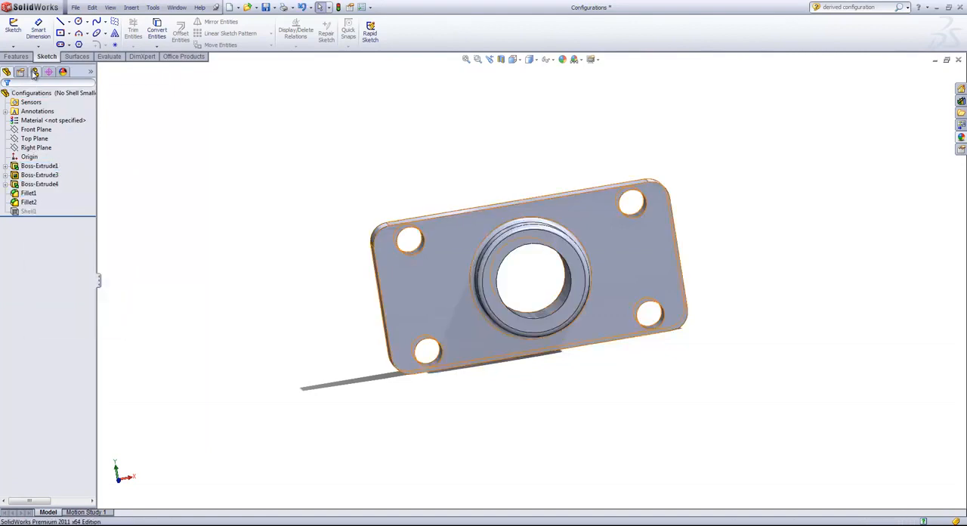
- Activate No Shell and return to No Shell Smaller to compare the central boss in both configurations
left_click(35, 72)
double_click(52, 115)
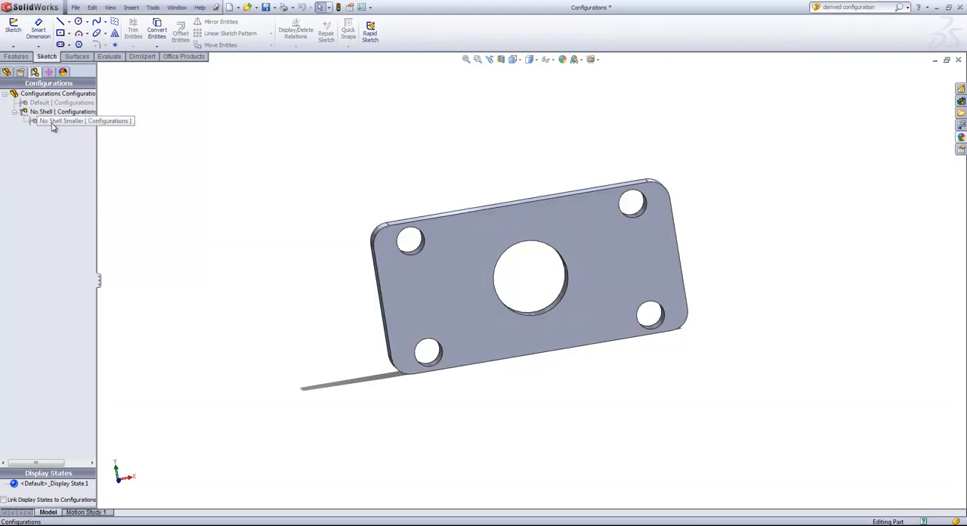
double_click(53, 123)
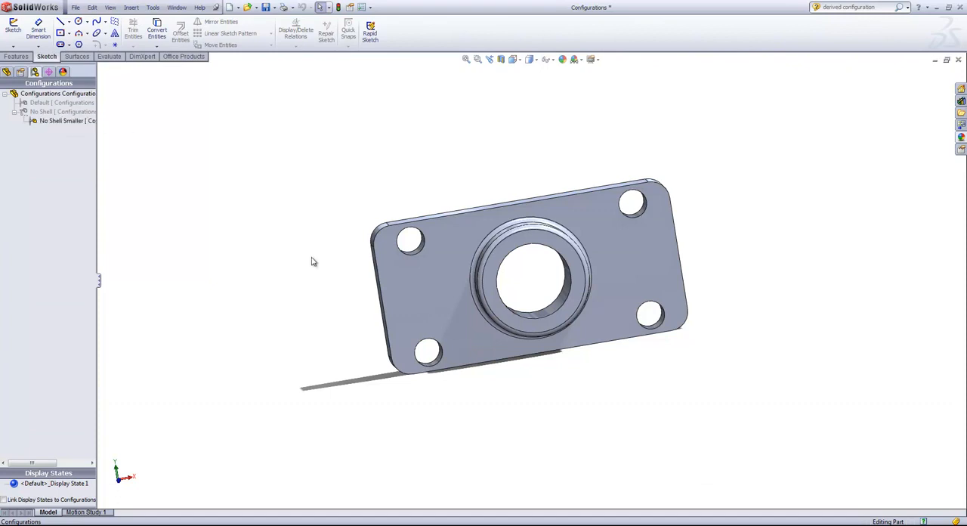
- Set the base plate's length to 3 in for only the current No Shell Smaller configuration and rebuild the model
double_click(436, 263)
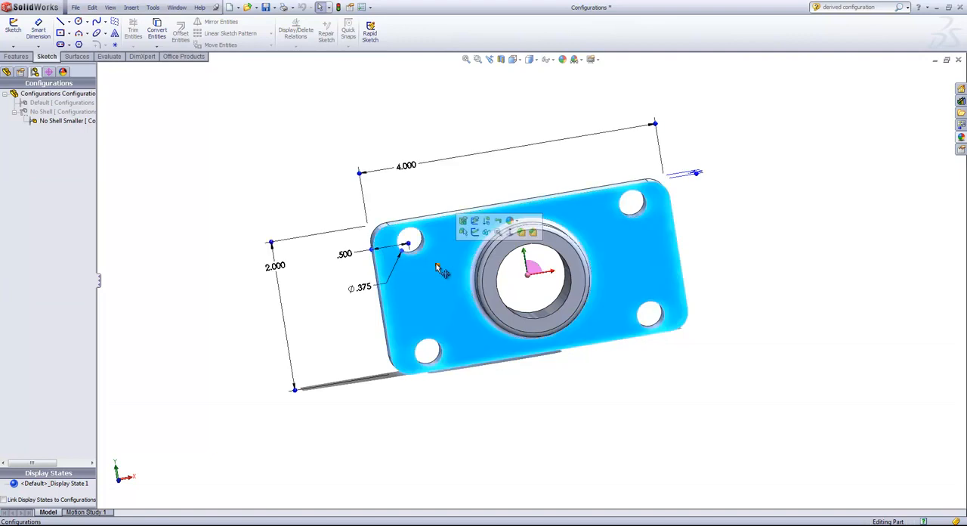
double_click(408, 167)
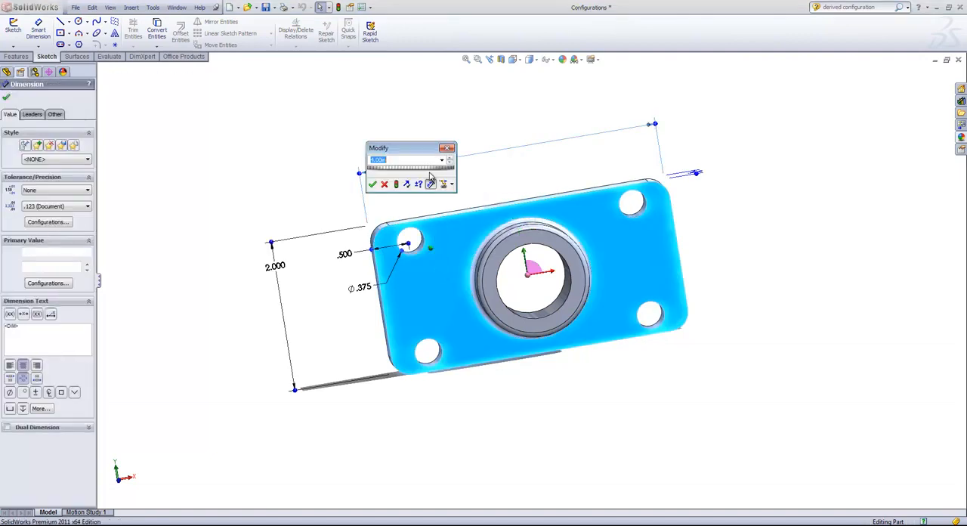
left_click(448, 183)
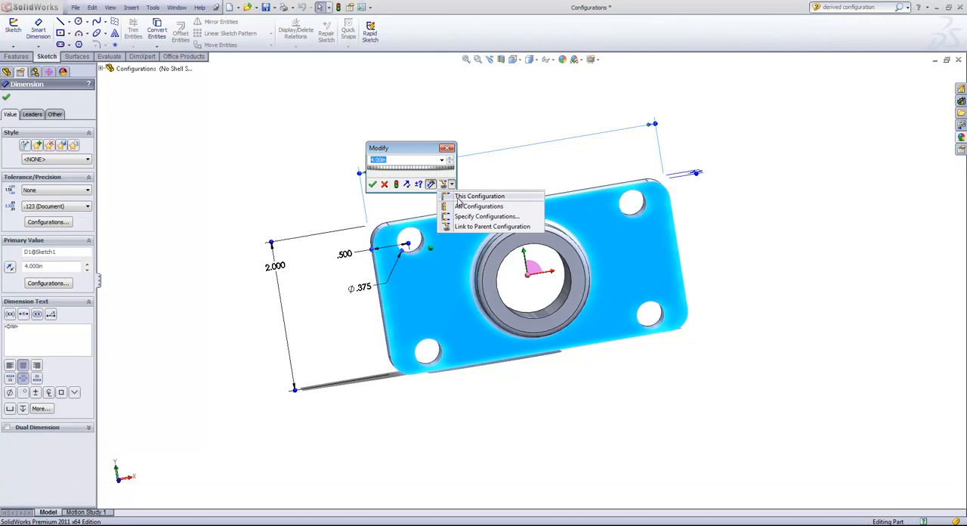
left_click(458, 198)
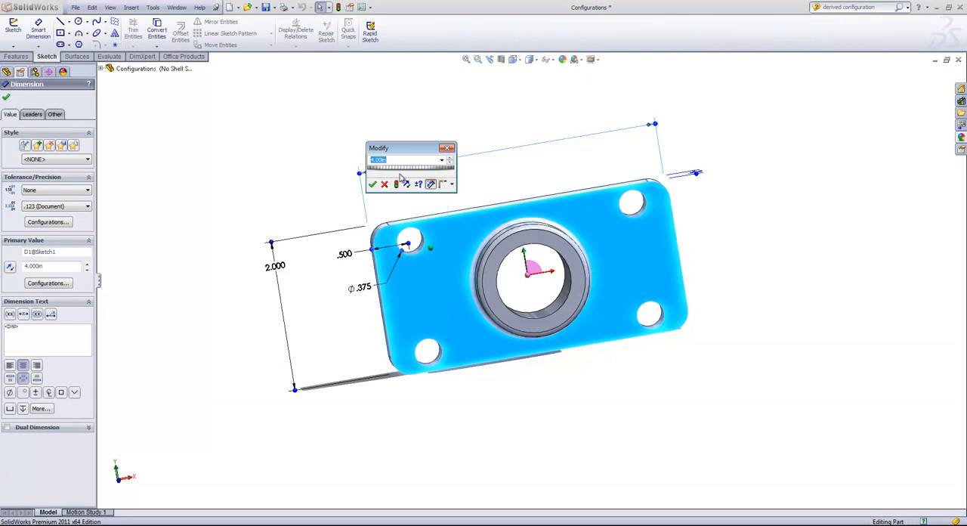
type("3")
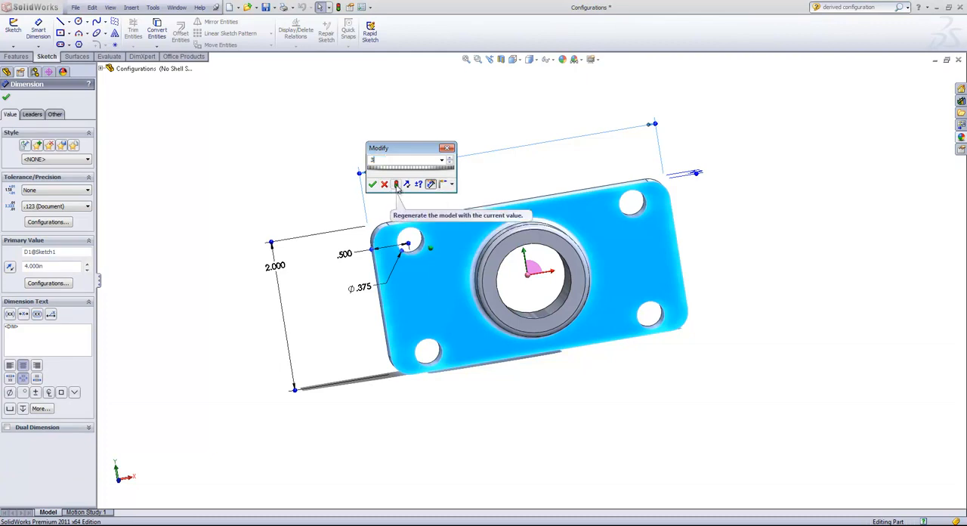
left_click(396, 184)
left_click(372, 184)
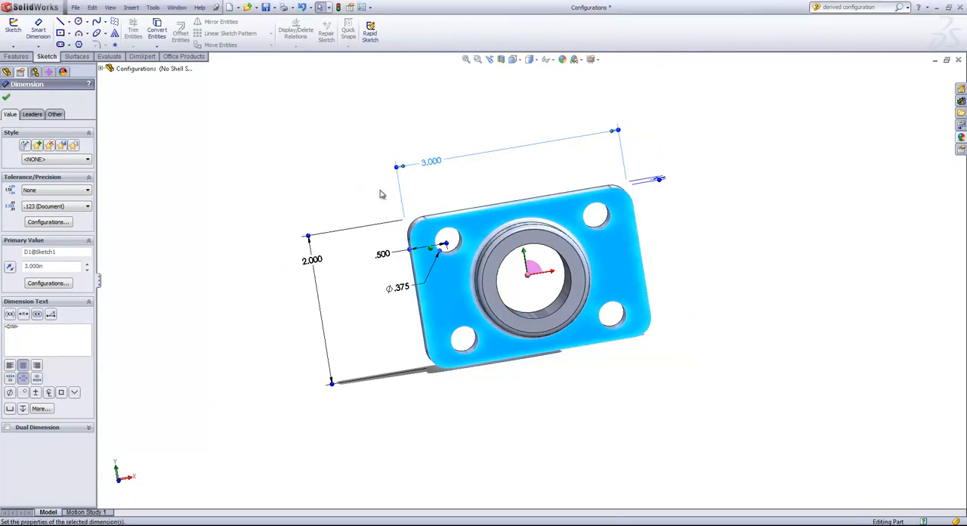
- Activate No Shell and return to No Shell Smaller to compare the base plate's length in both configurations
left_click(33, 72)
left_click(334, 249)
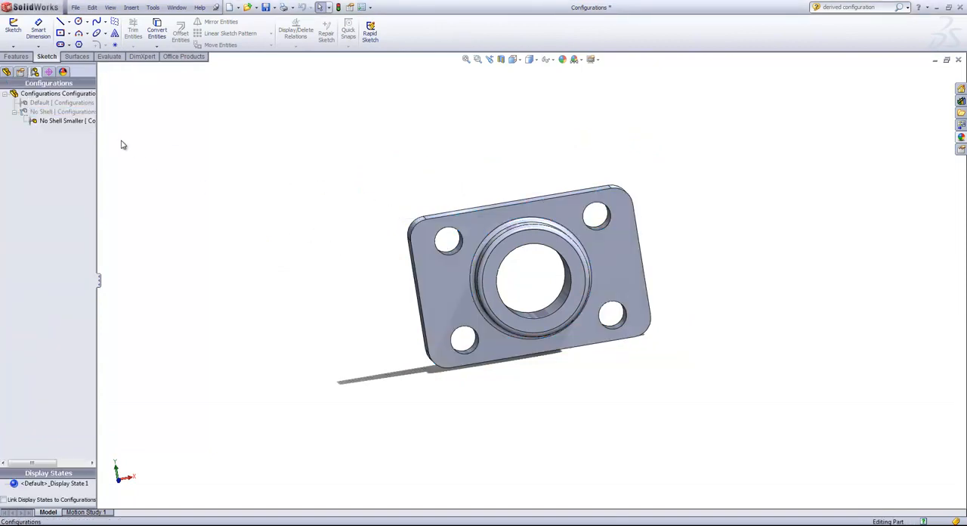
double_click(55, 114)
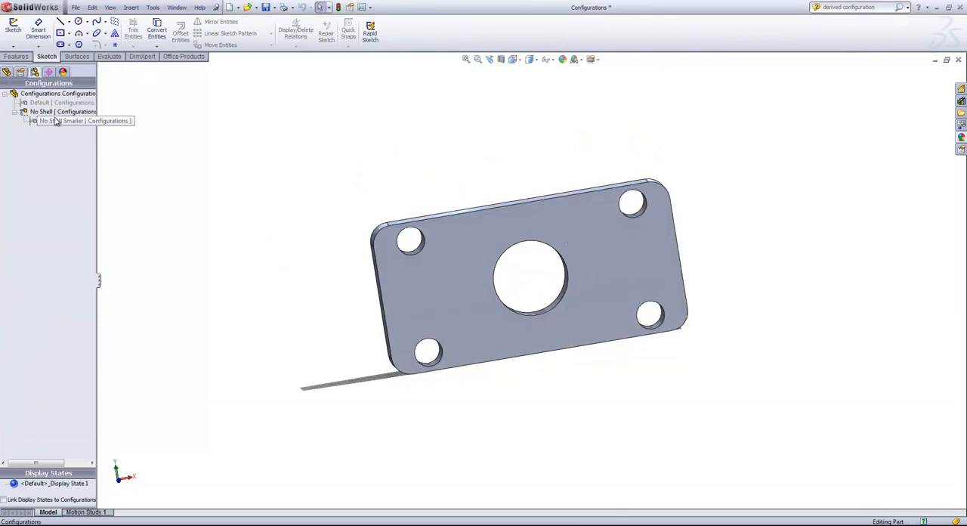
double_click(55, 122)
left_click(53, 125)
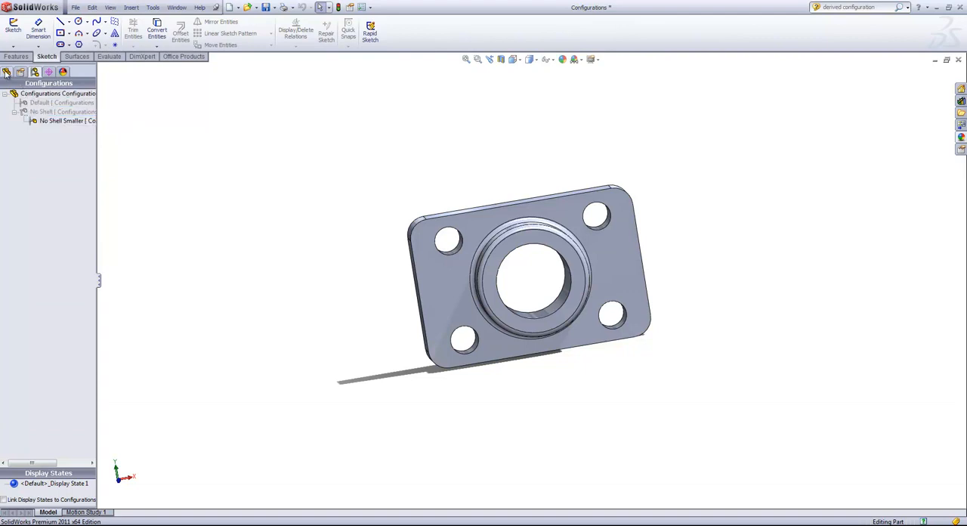
- Open the configuration table for the Boss-Extrude3 feature and add a new configuration named Larger
left_click(6, 73)
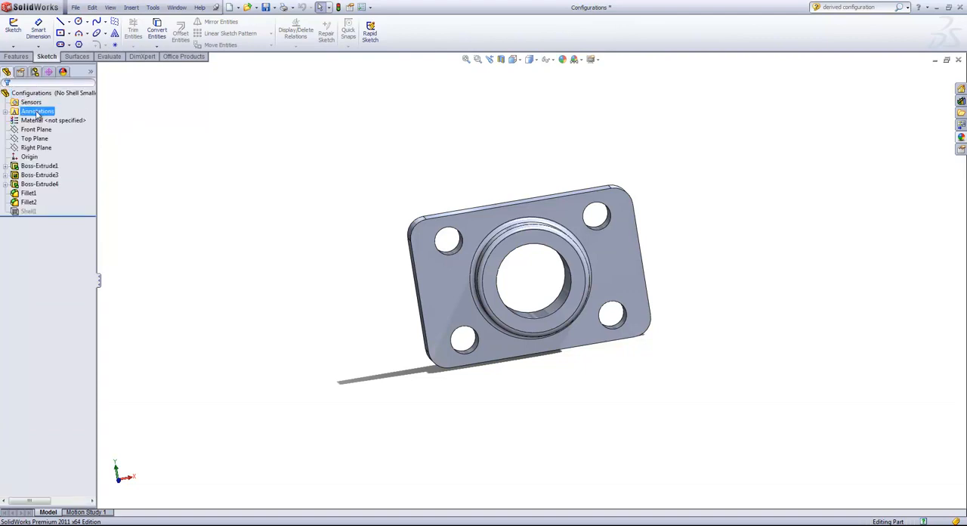
left_click(33, 167)
left_click(33, 175)
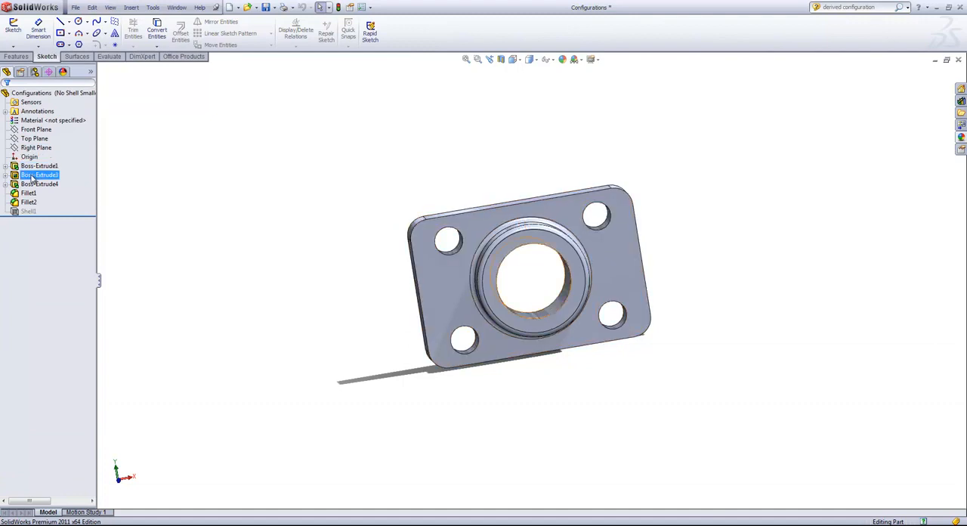
right_click(33, 178)
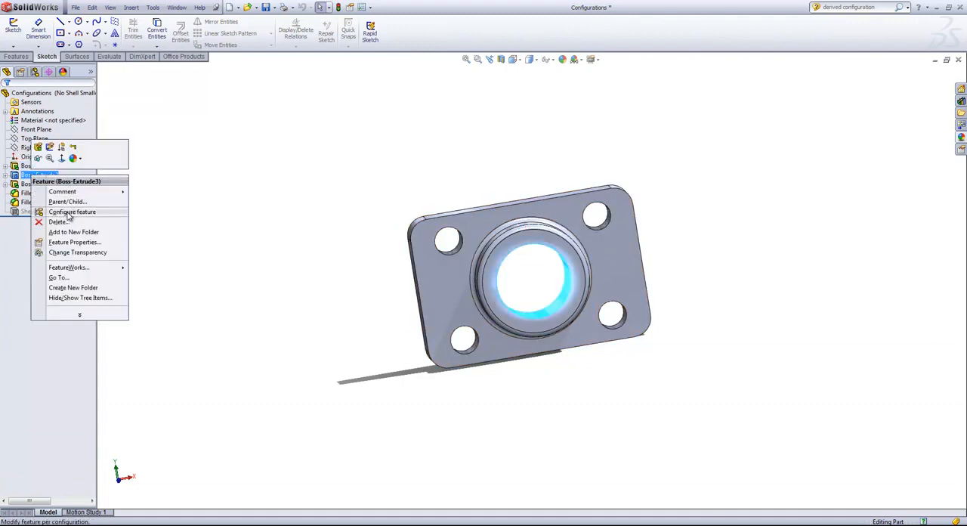
left_click(69, 214)
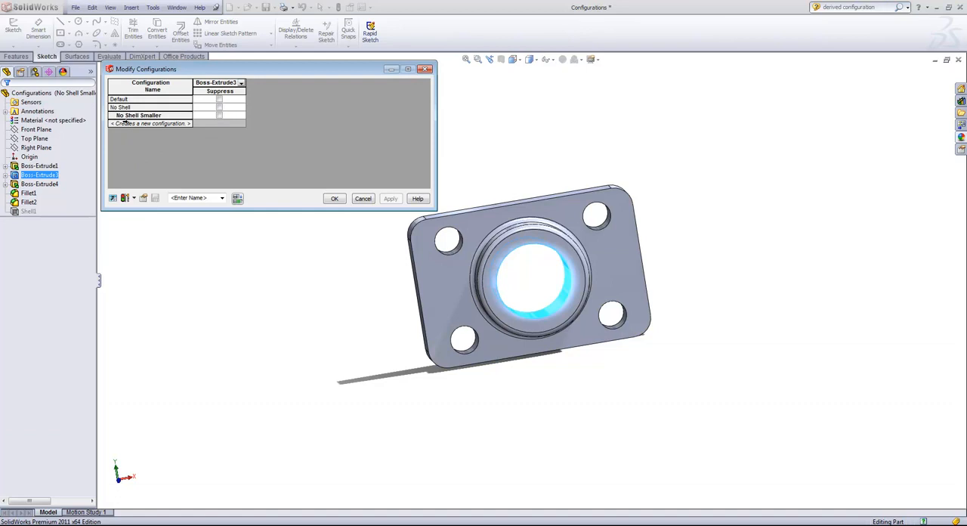
left_click(124, 123)
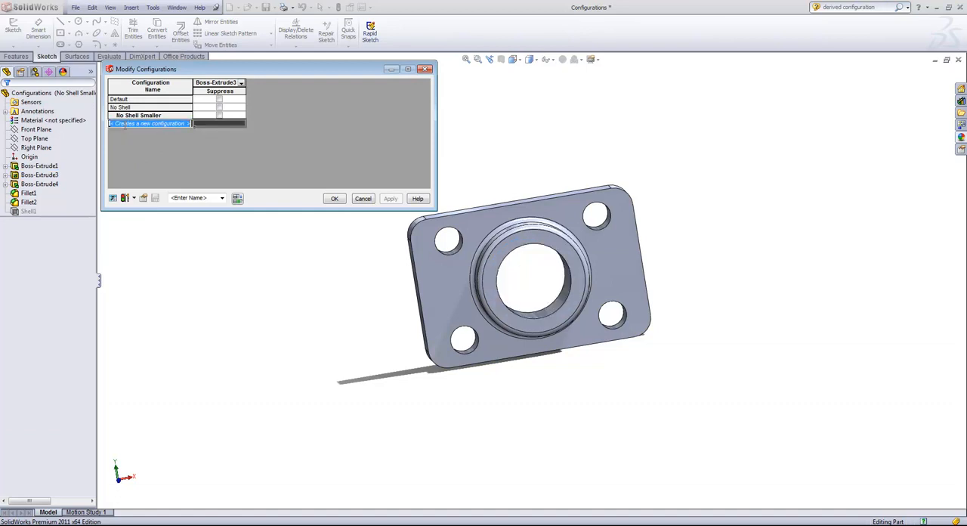
type("Lar")
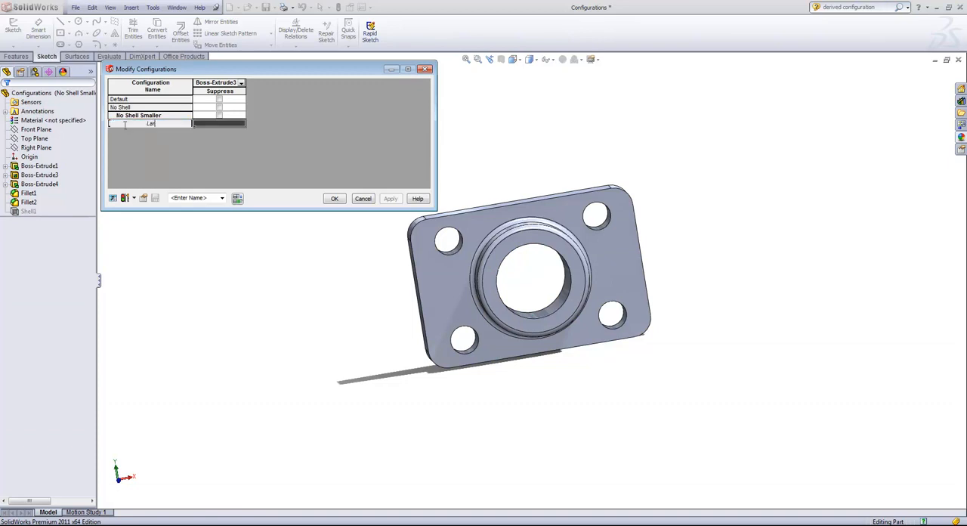
type("ger")
left_click(227, 123)
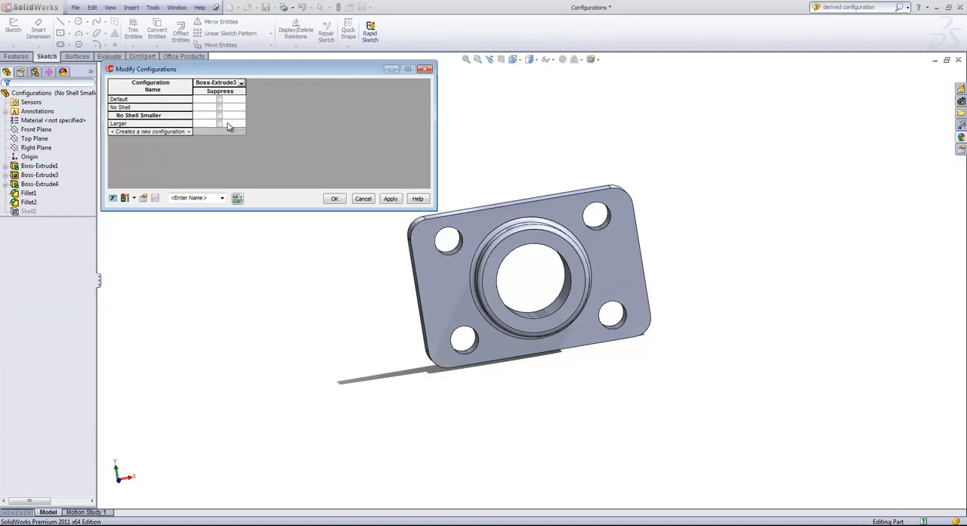
- Try to add another configuration named No Shell to the configuration table
left_click(151, 131)
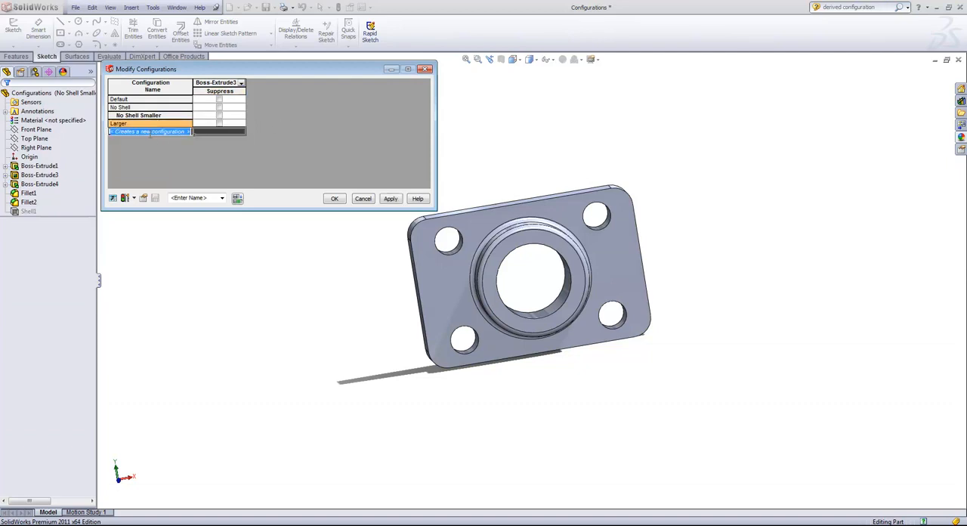
key("BackSpace")
type("No S")
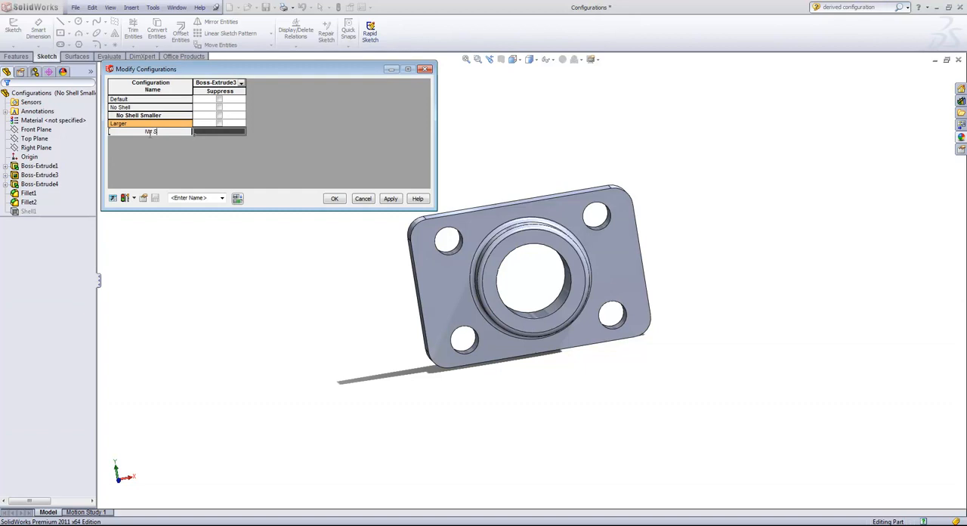
type("hell")
left_click(218, 134)
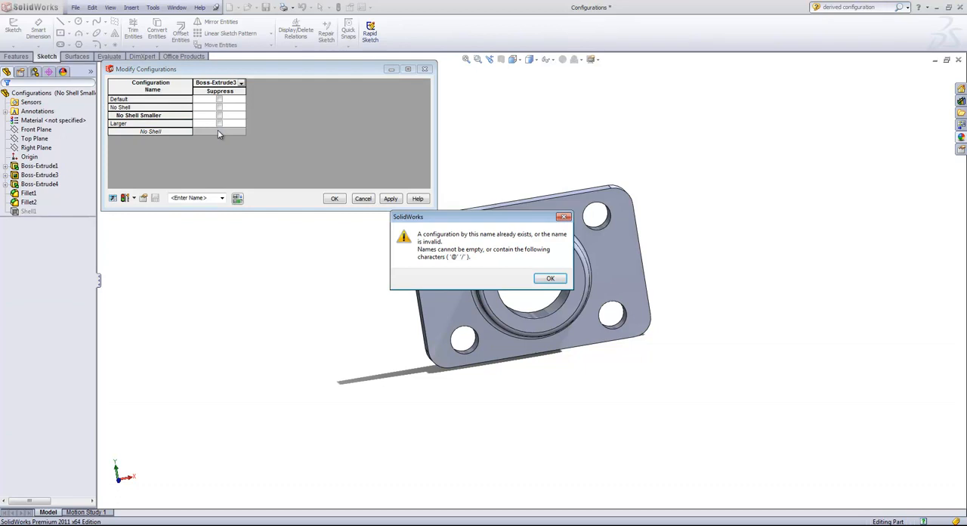
left_click(550, 280)
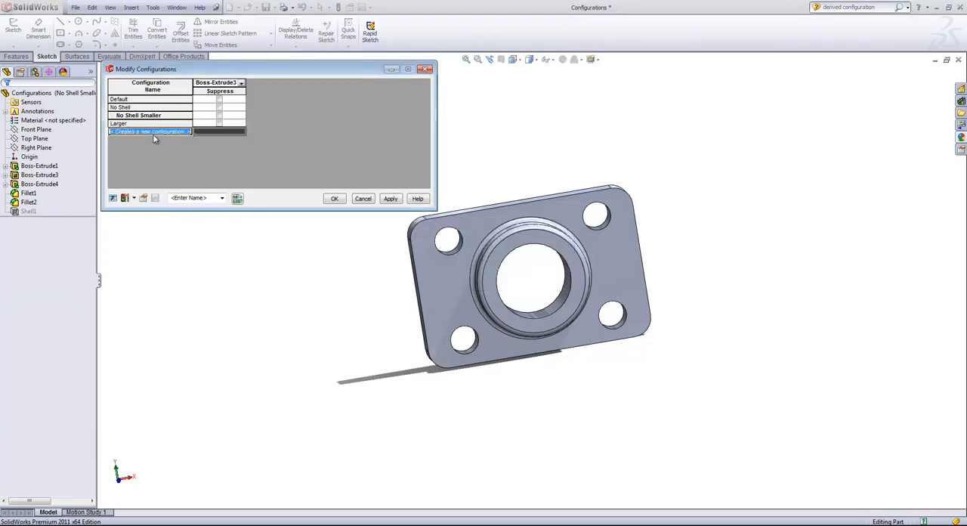
- Add a new configuration named No Shell Larger to the table and apply the configuration changes
left_click(188, 132)
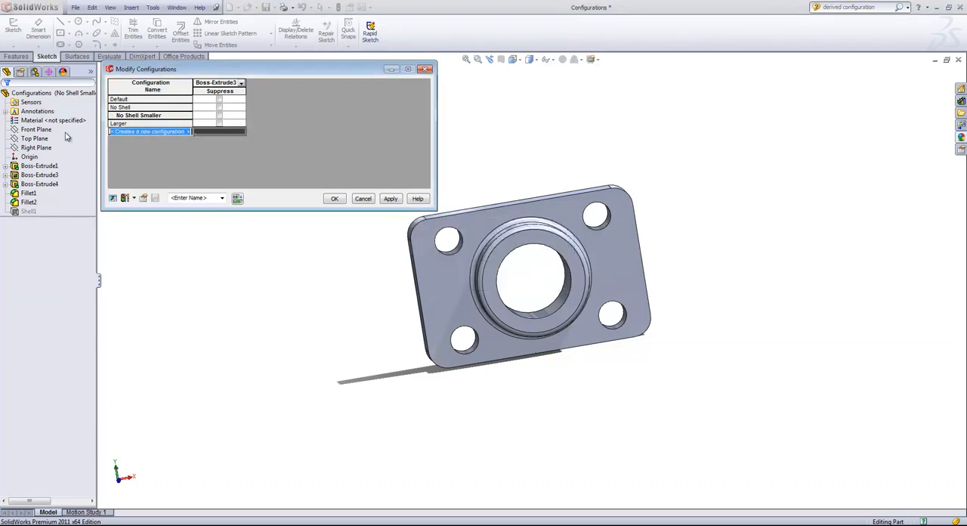
type("No Shell")
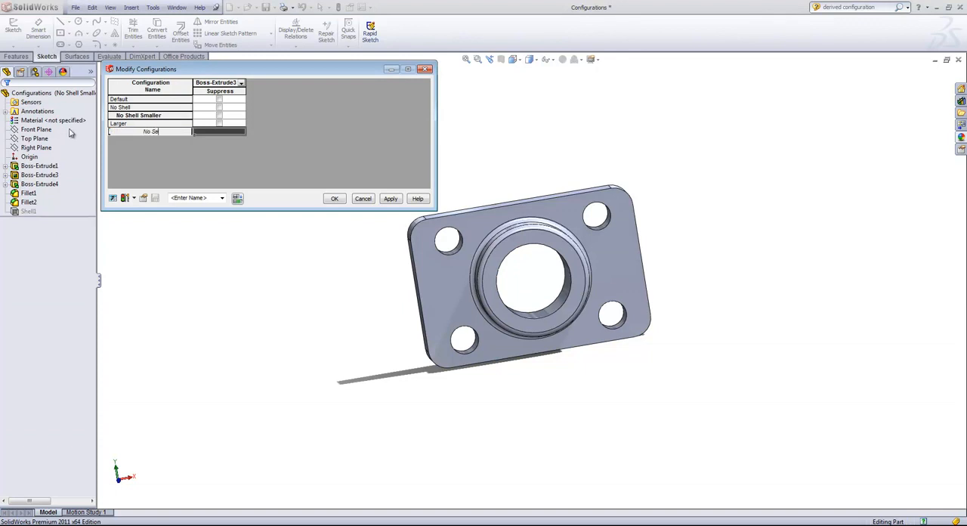
type(" Larger")
left_click(223, 133)
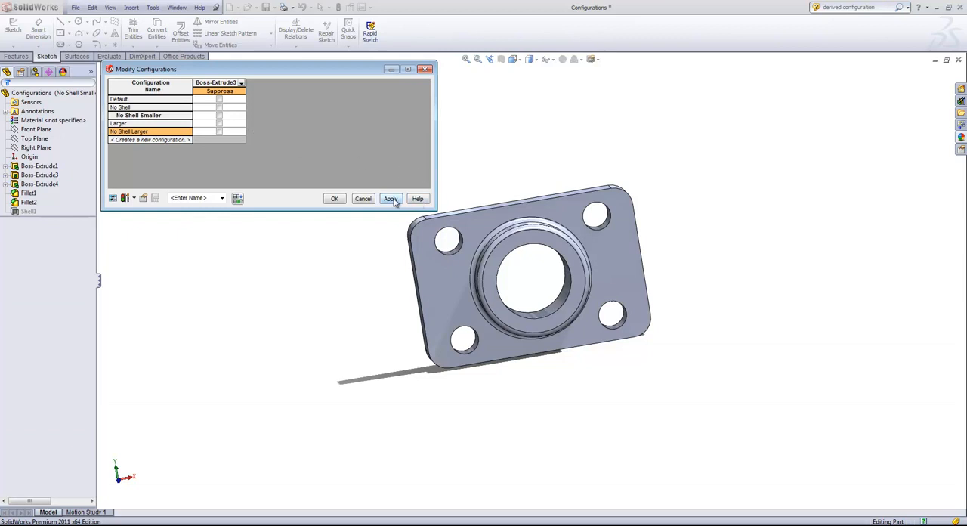
left_click(334, 199)
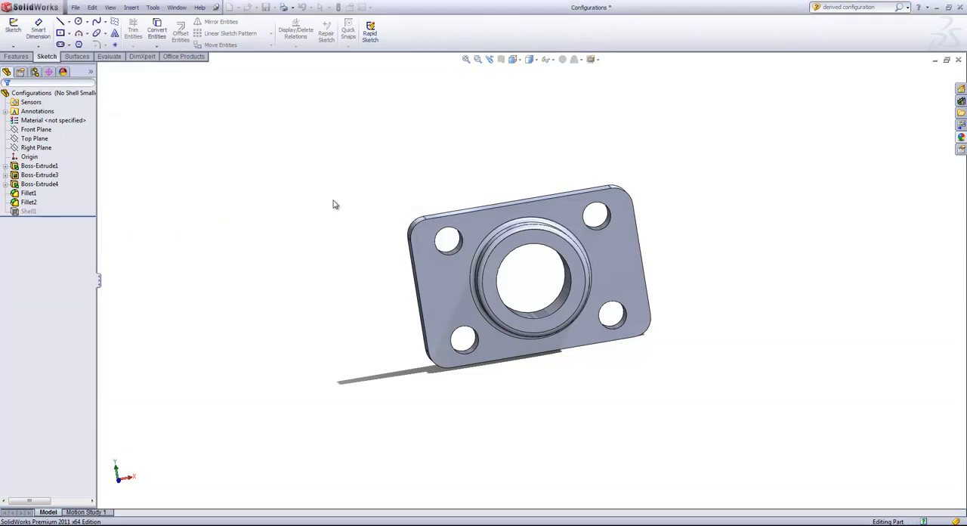
- Activate the No Shell Larger configuration to view it, and make Larger the active configuration
left_click(35, 72)
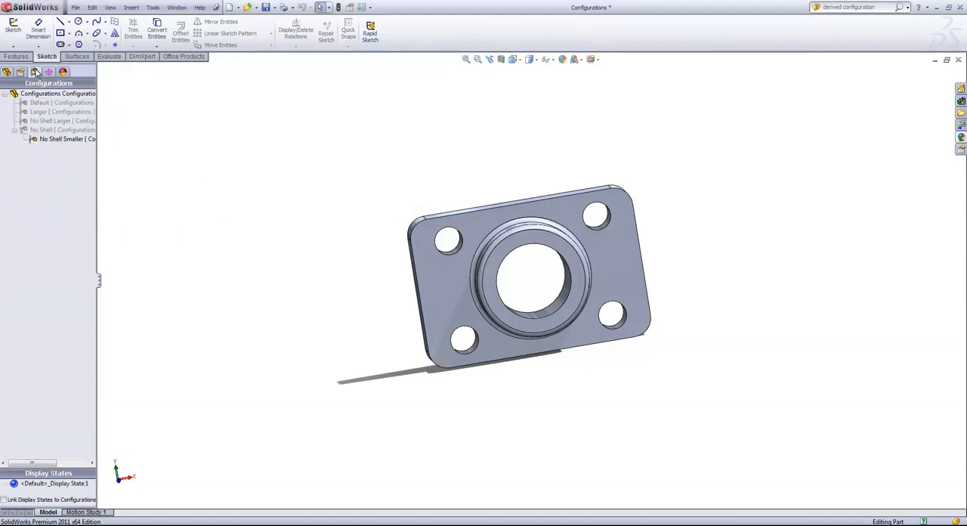
double_click(42, 123)
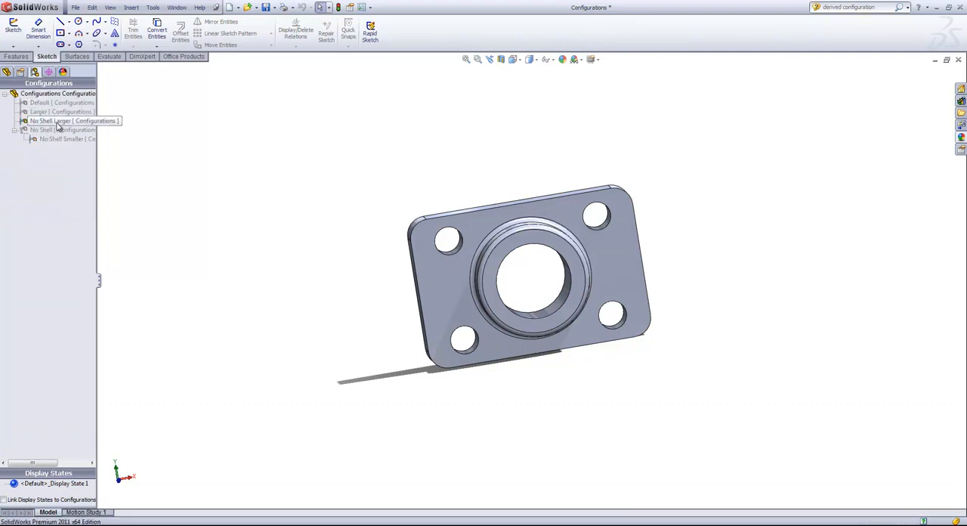
double_click(55, 112)
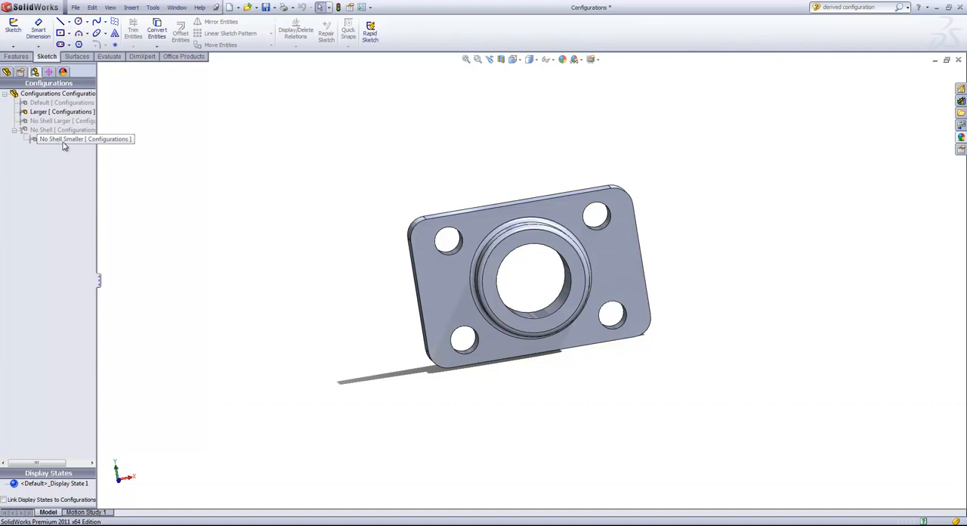
left_click(64, 139)
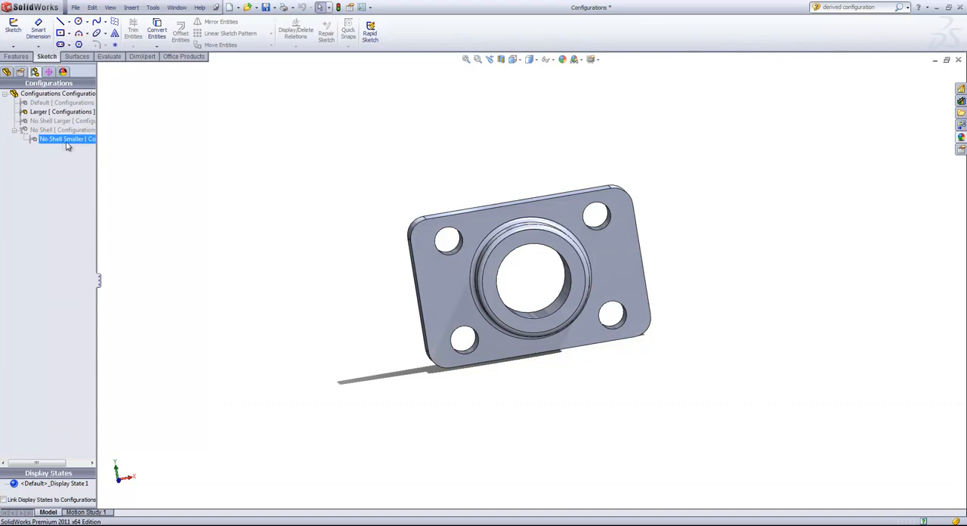
left_click(180, 146)
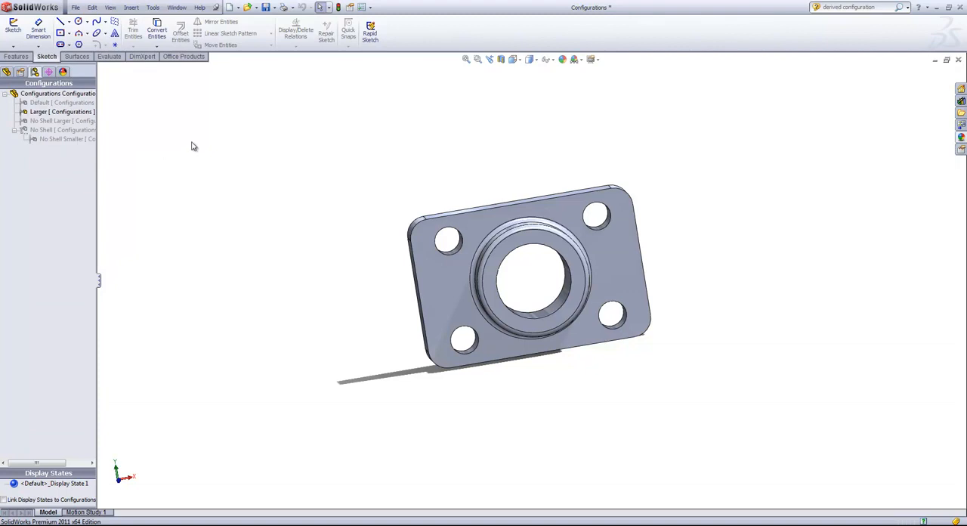
- Set the base plate's length to 5 in for the specified configurations Larger and No Shell Larger
left_click(473, 219)
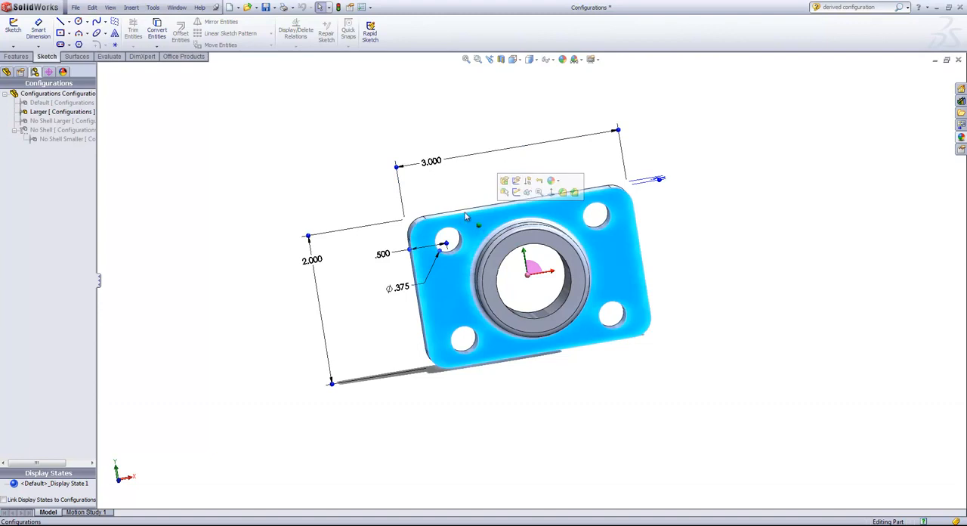
double_click(434, 163)
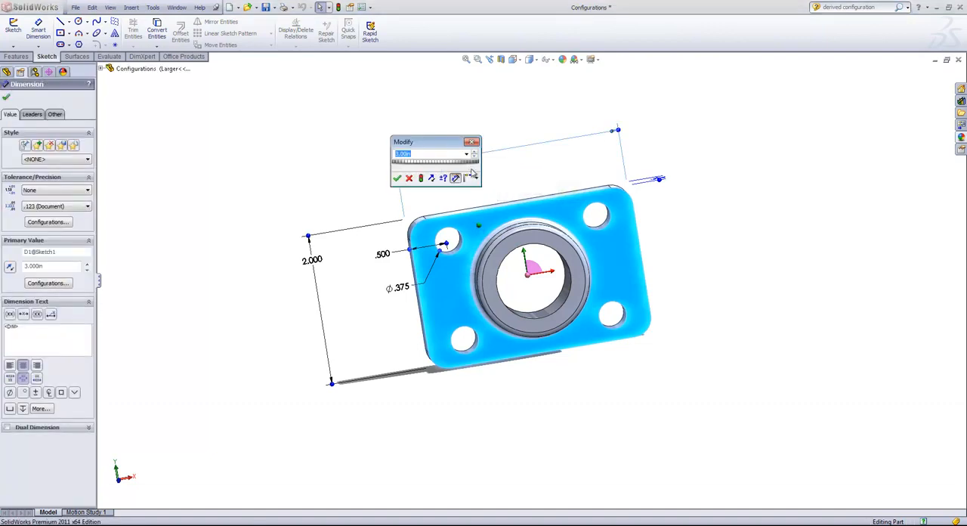
left_click(476, 179)
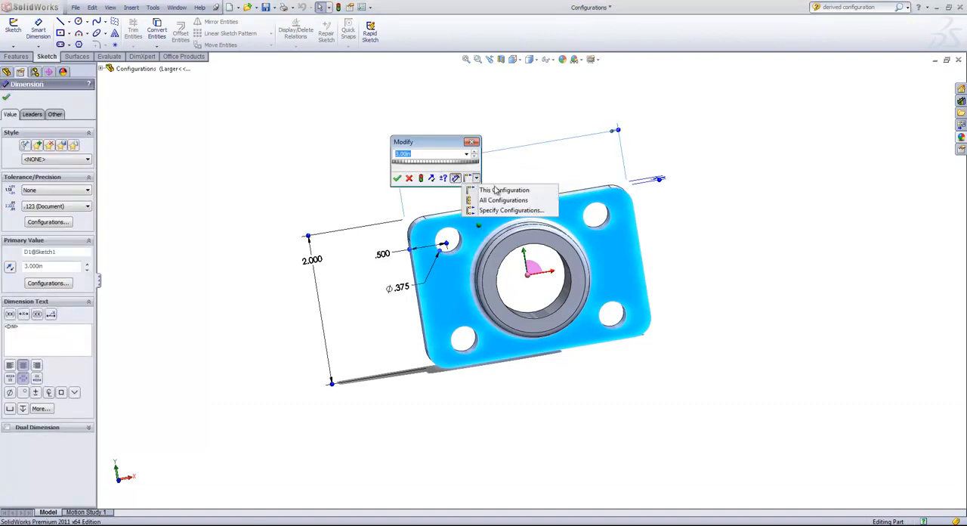
left_click(489, 211)
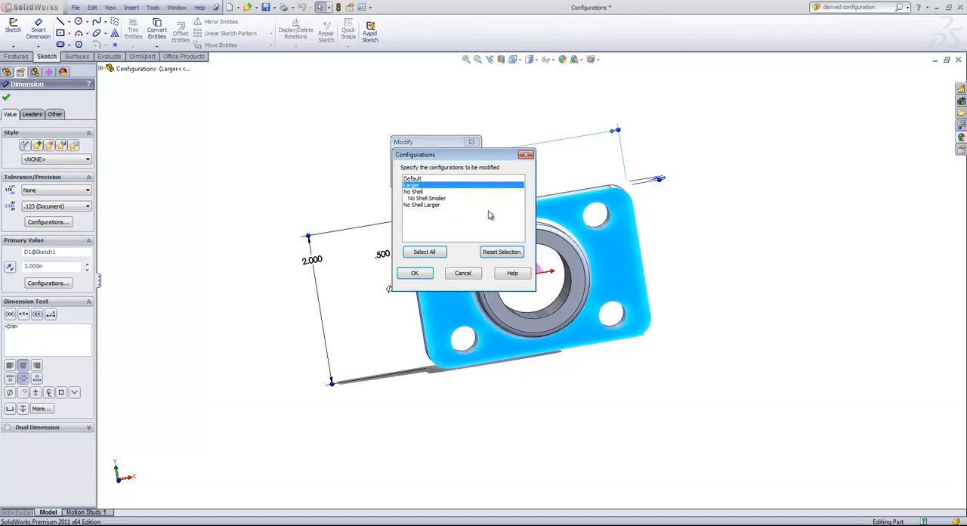
left_click(413, 185)
left_click(414, 185)
left_click(423, 206)
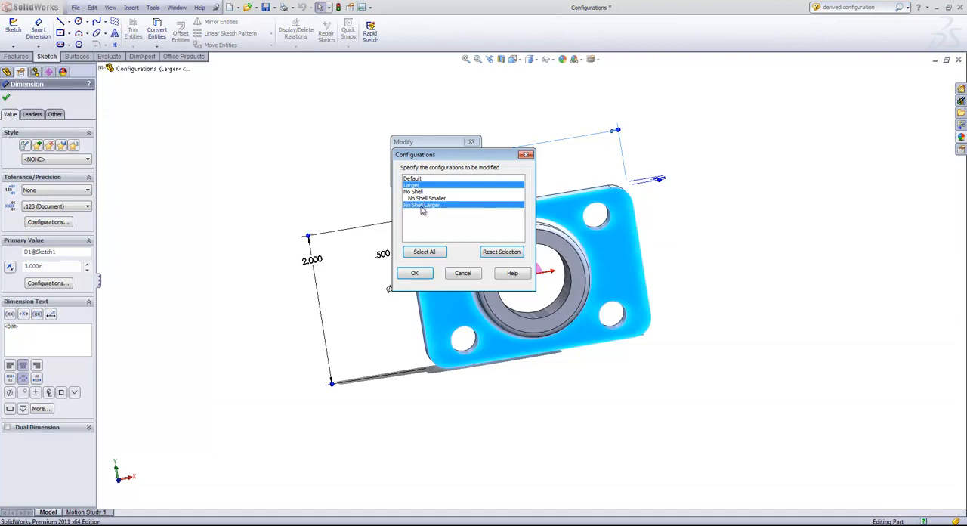
left_click(416, 274)
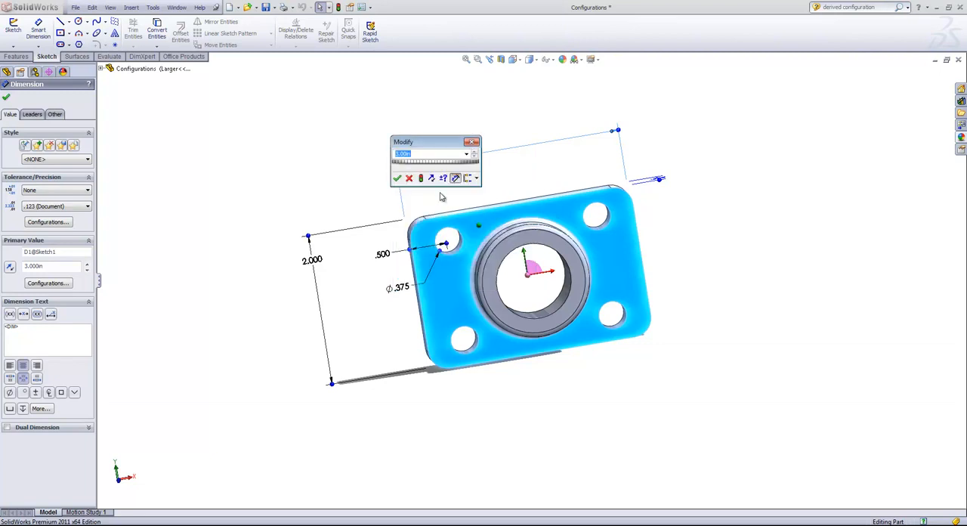
type("5")
left_click(397, 179)
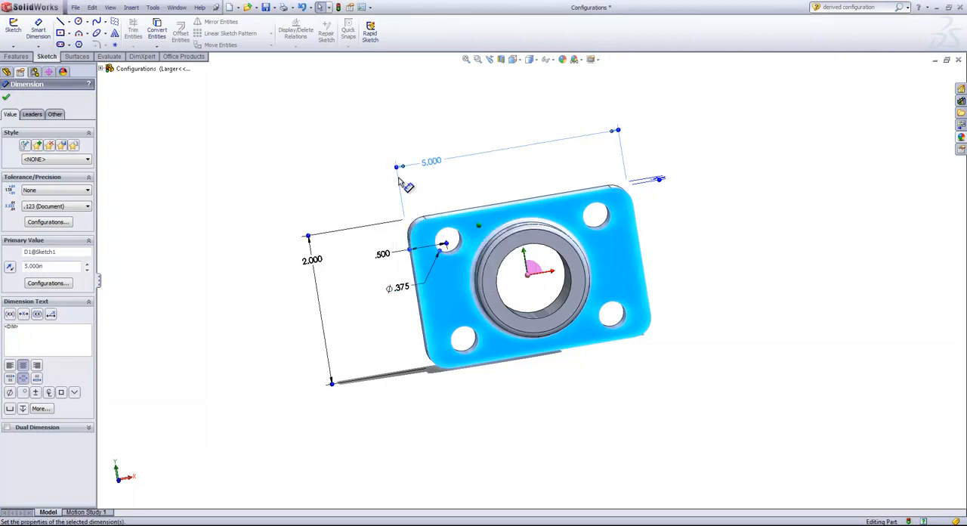
- Set the base plate's height to 3 in for the specified configurations Larger and No Shell Larger
double_click(316, 263)
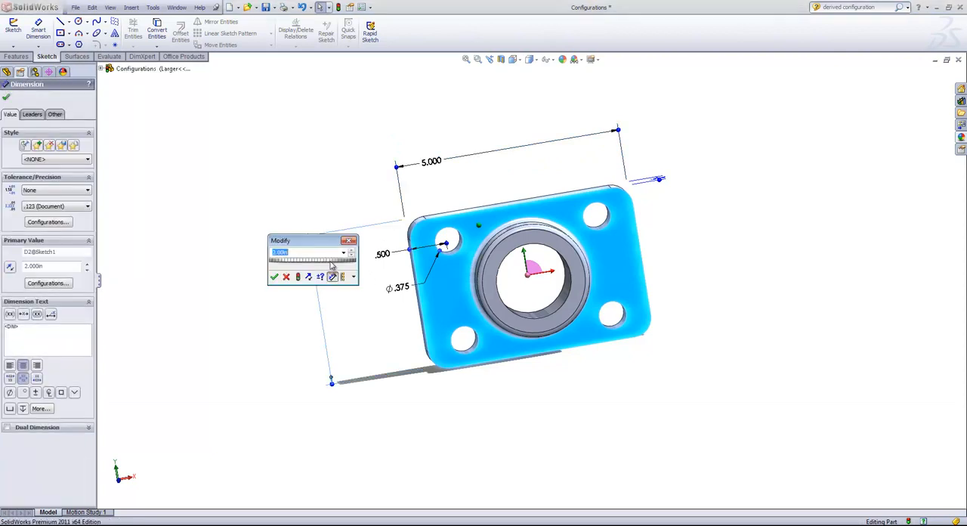
left_click(355, 278)
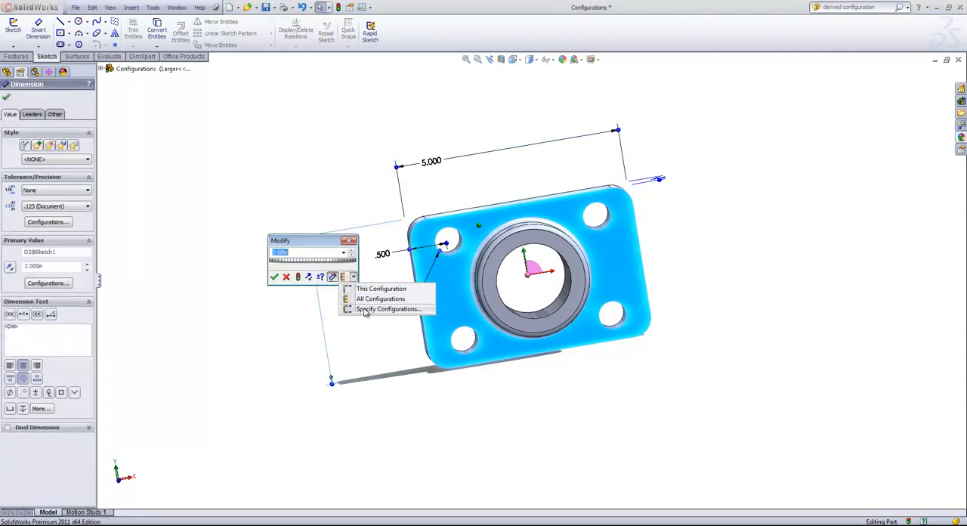
left_click(367, 310)
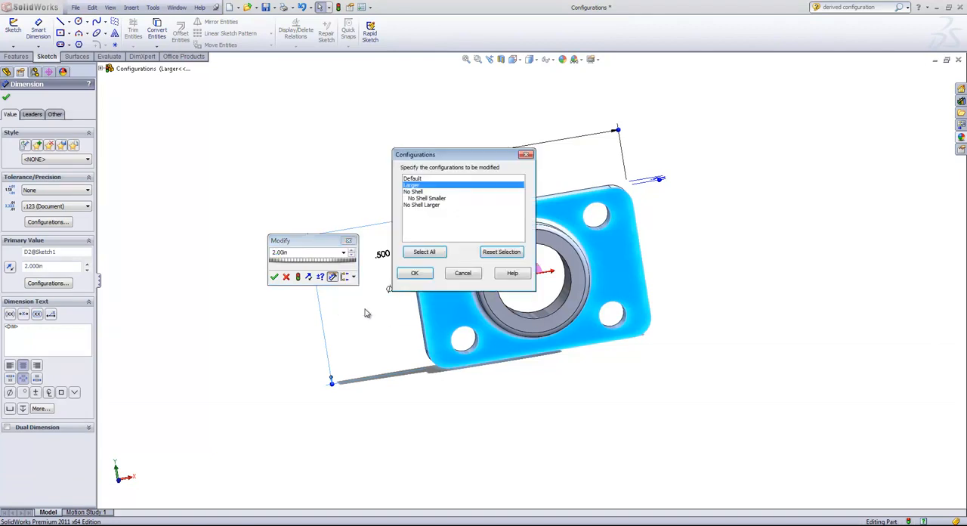
left_click(420, 205)
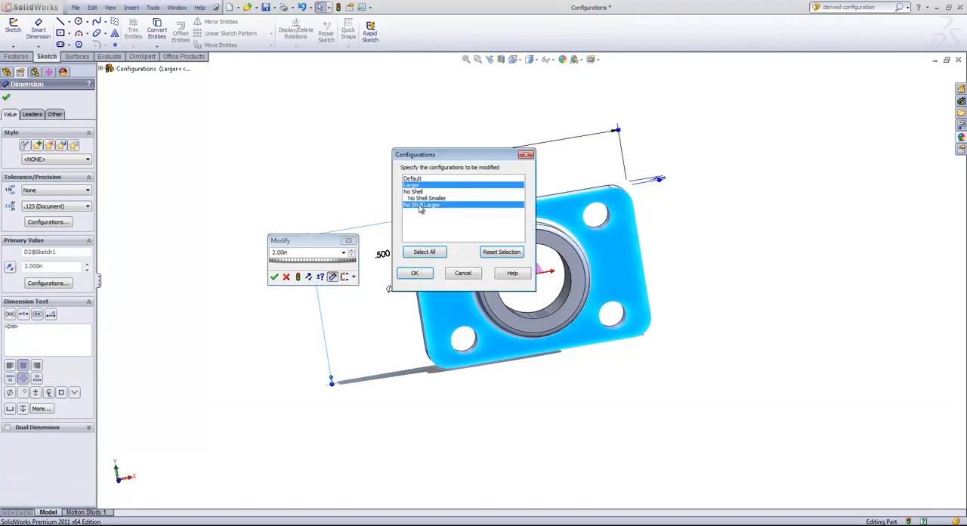
left_click(415, 273)
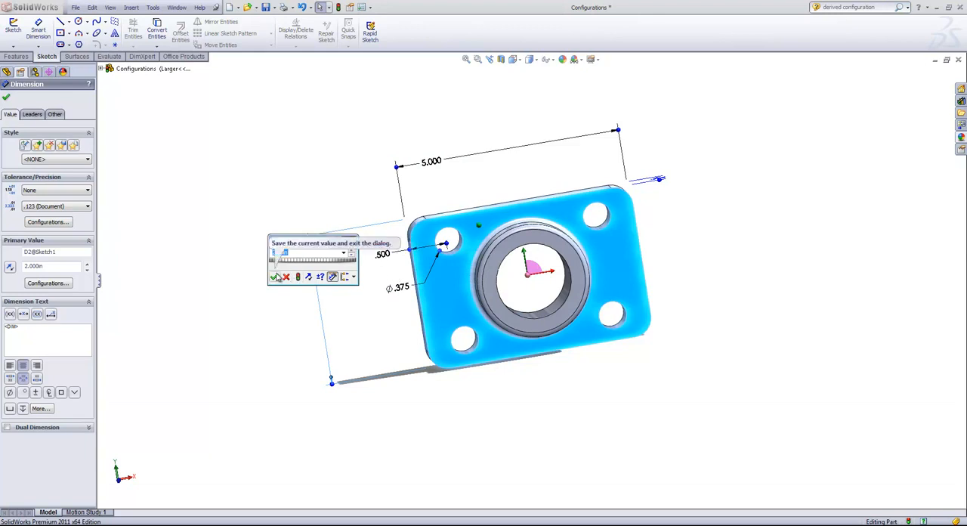
type("3")
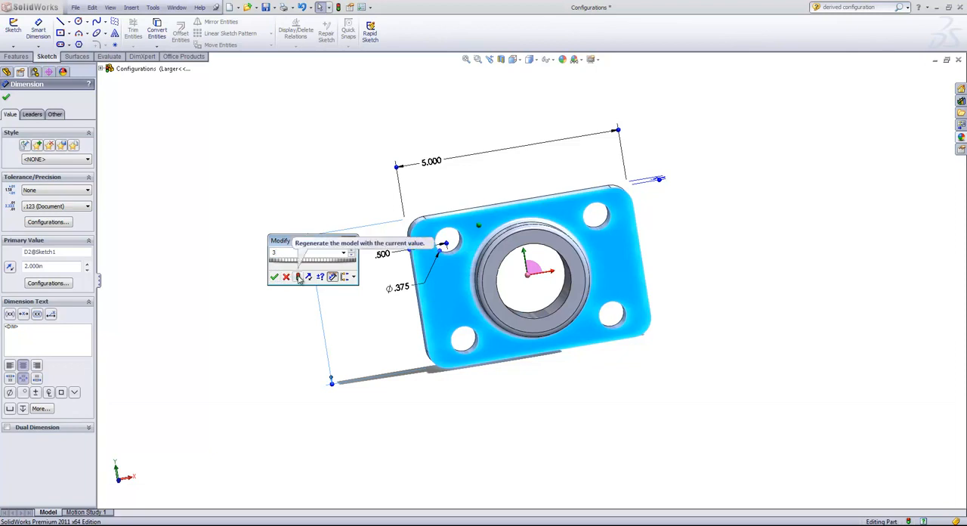
left_click(351, 277)
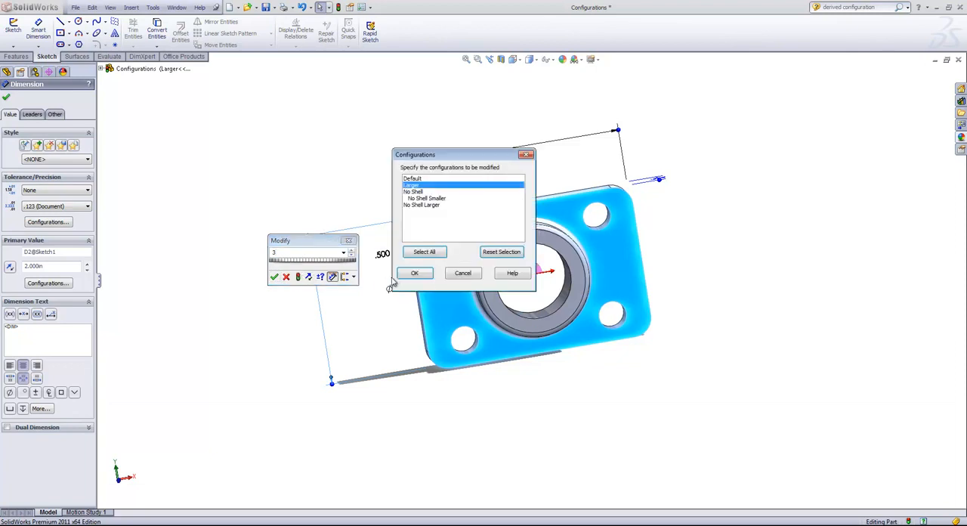
left_click(414, 273)
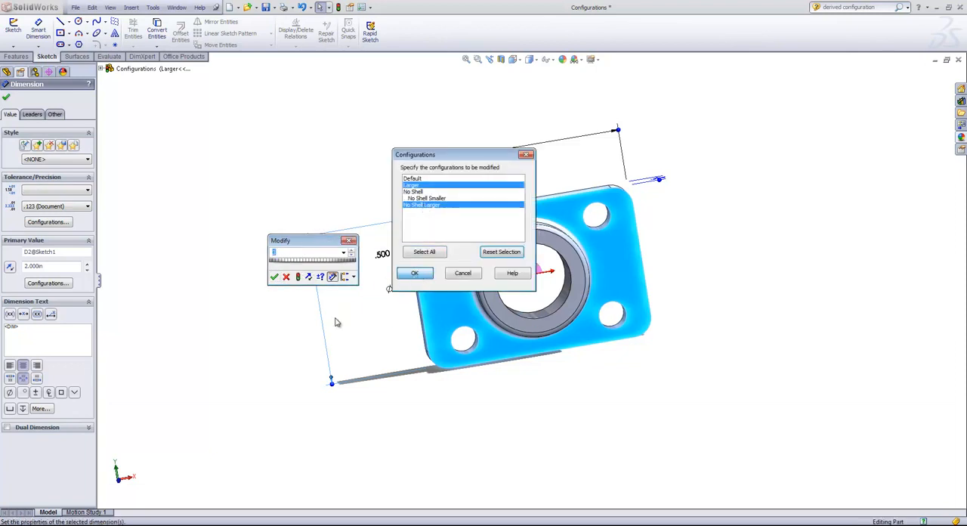
left_click(274, 277)
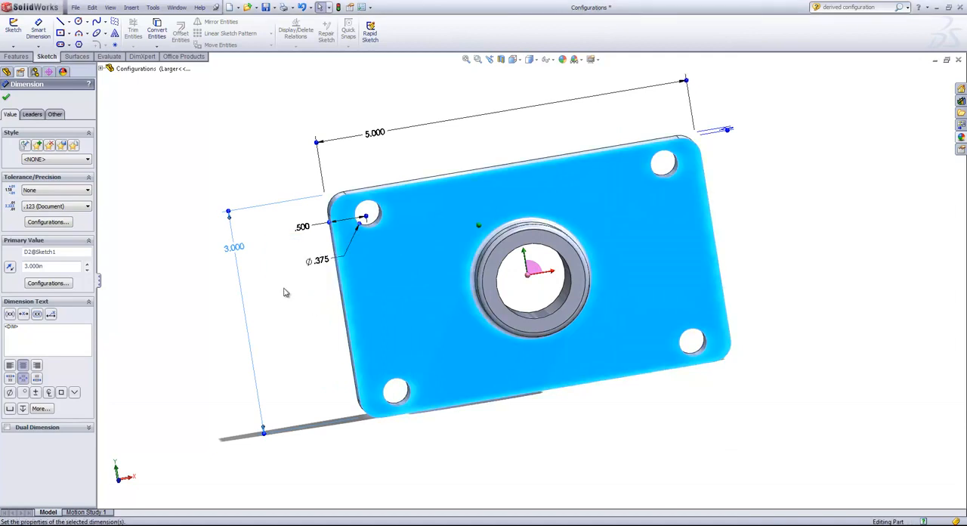
left_click(285, 293)
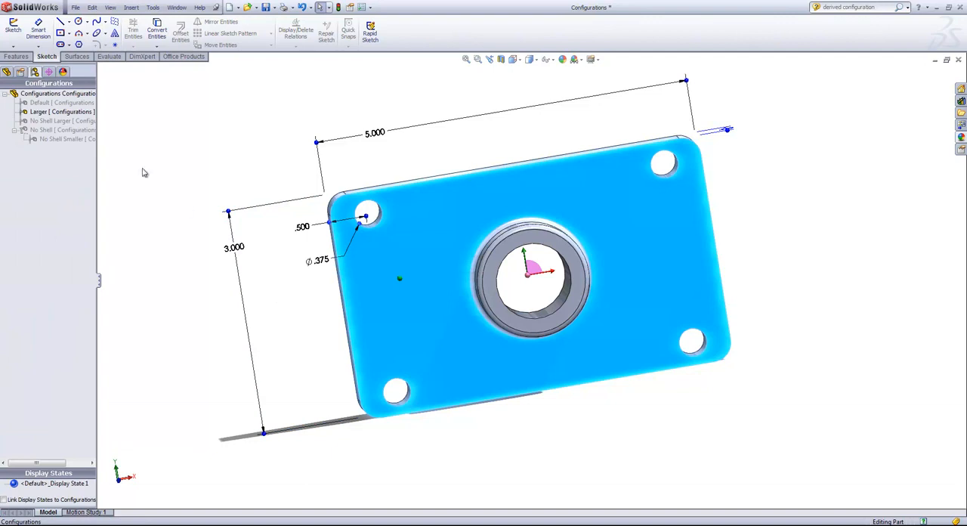
- Configure the Shell1 feature to be unsuppressed in the Larger configuration, apply the change and check the plate's hollow back
left_click(6, 72)
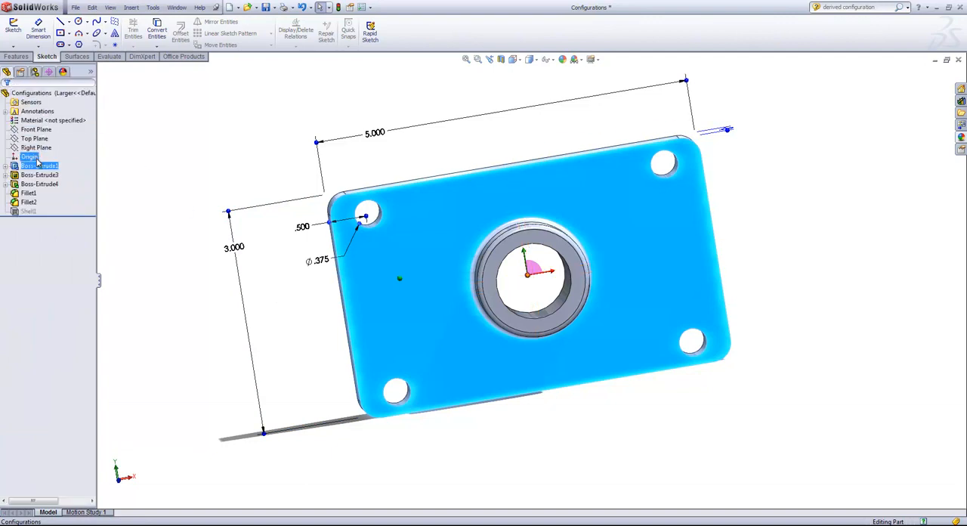
right_click(27, 213)
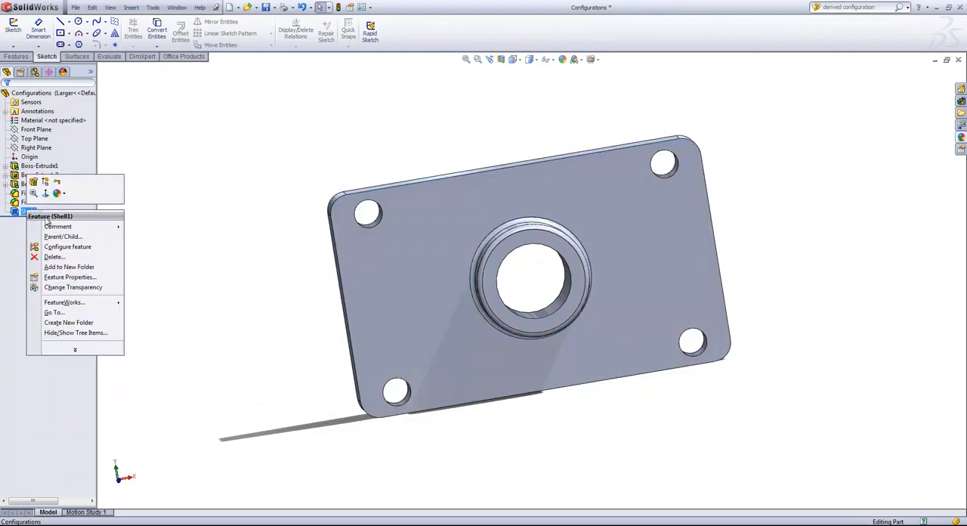
left_click(66, 247)
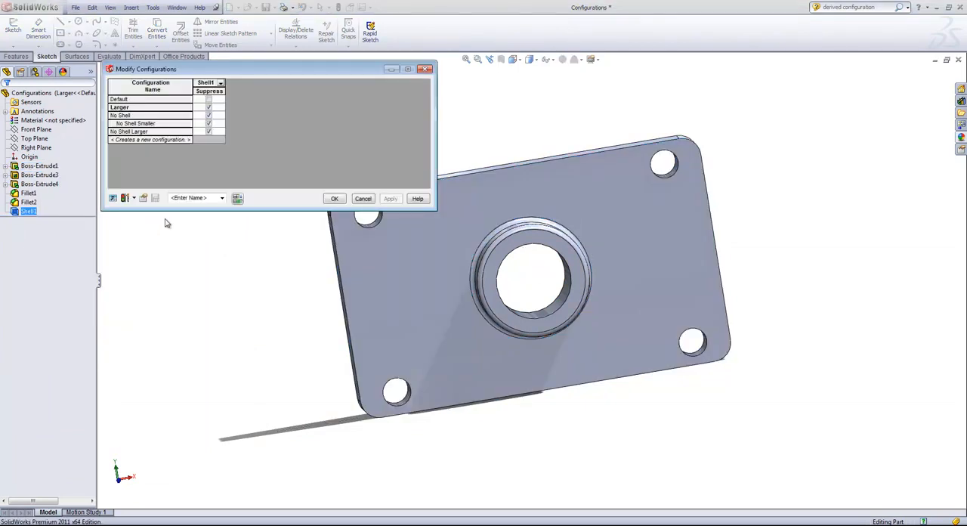
left_click(210, 109)
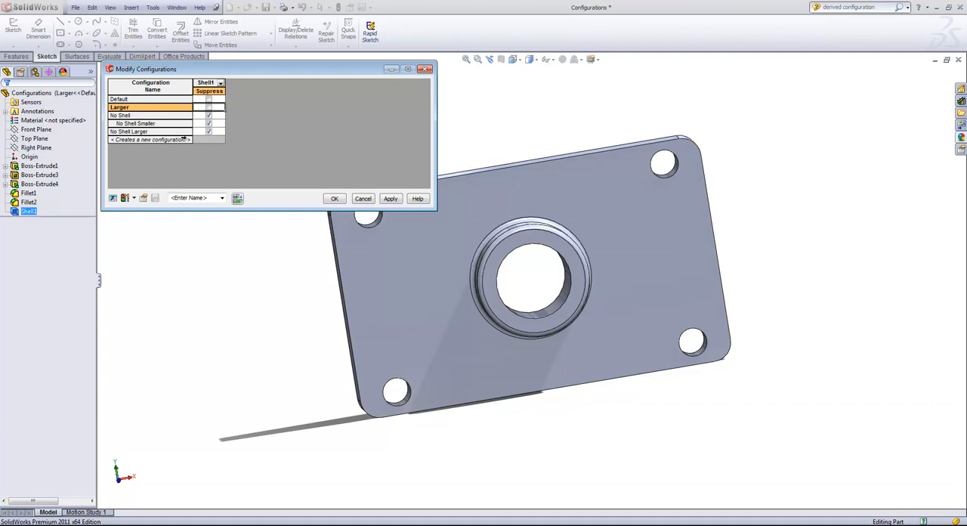
left_click(393, 198)
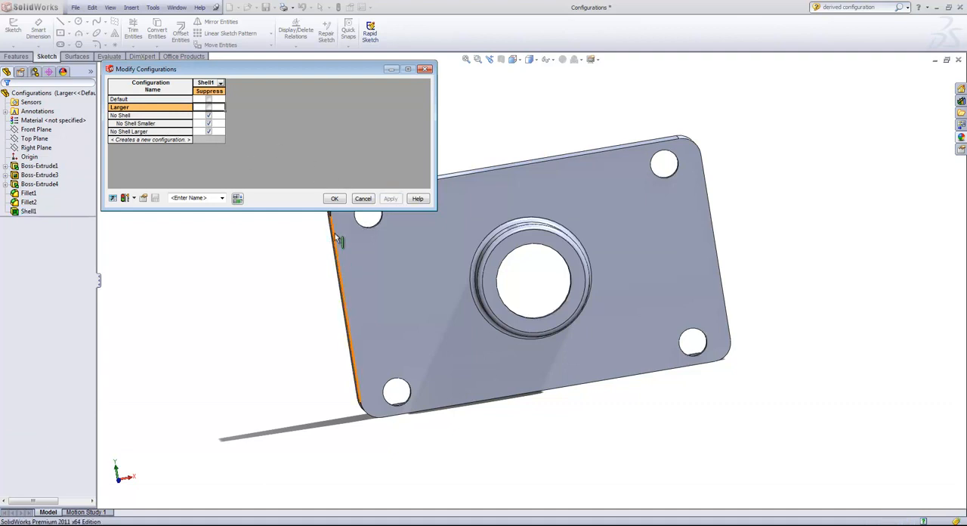
left_click(333, 198)
middle_click_drag(226, 239, 350, 228)
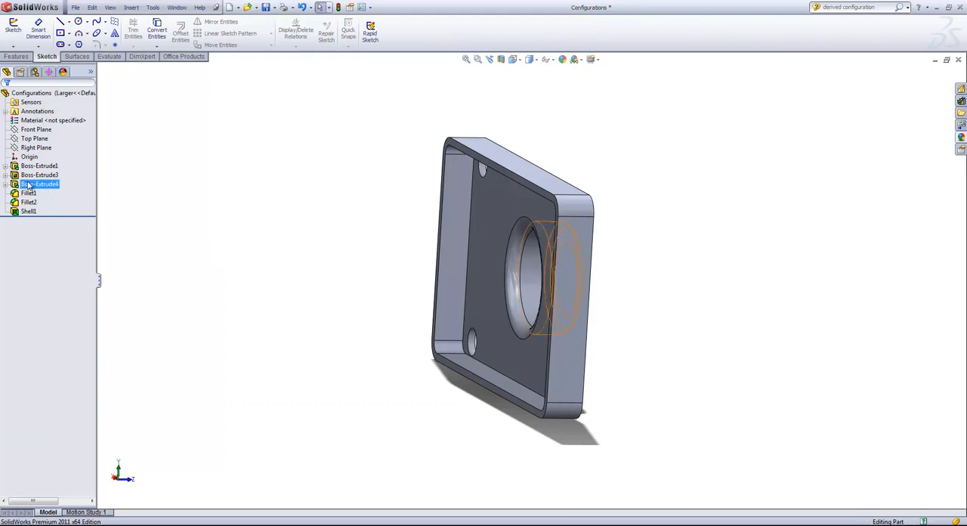
middle_click_drag(382, 248, 365, 236)
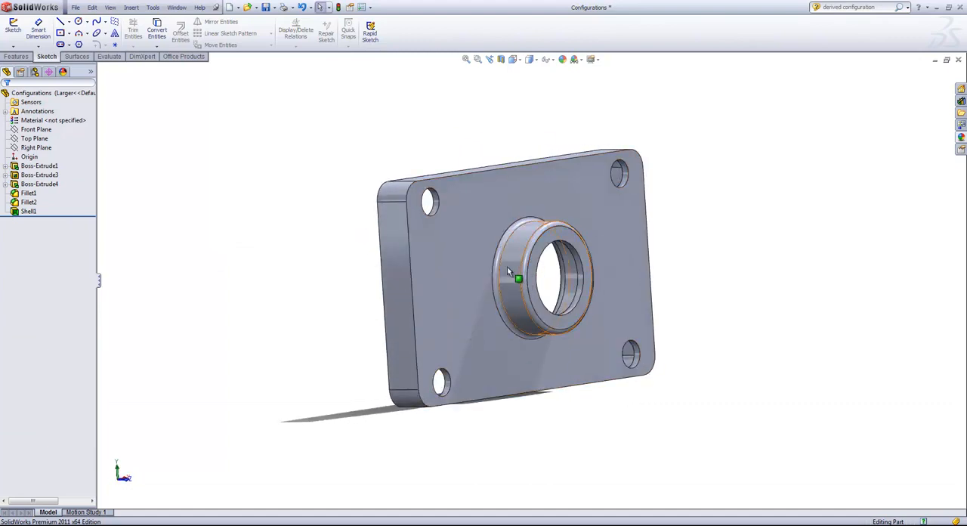
- Add a configuration named Empty through the Boss-Extrude1 feature's configuration table, with Boss-Extrude1 suppressed in it
right_click(34, 184)
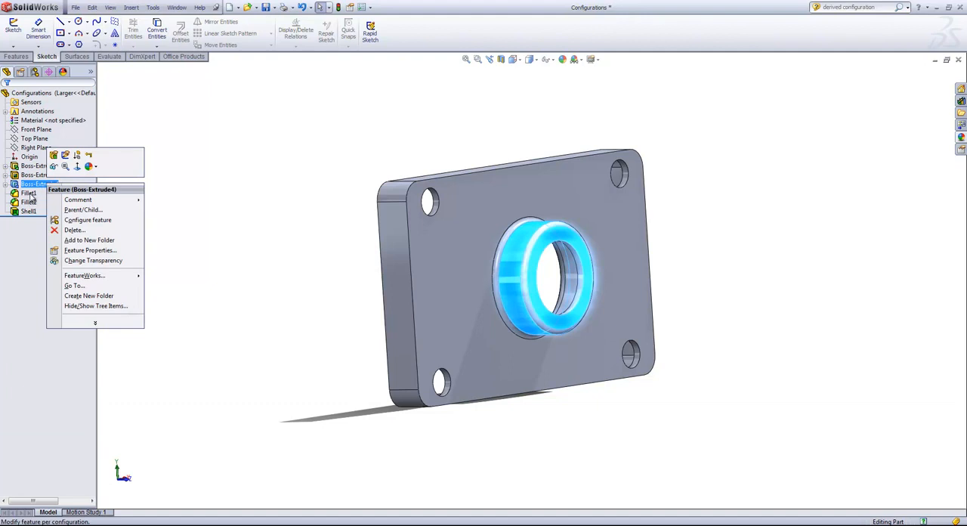
left_click(157, 187)
left_click(46, 167)
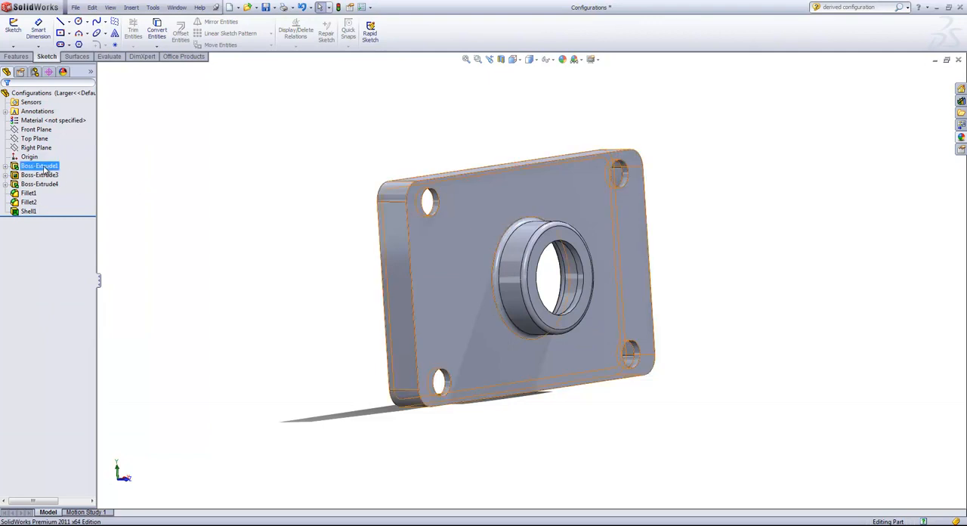
right_click(45, 168)
left_click(104, 200)
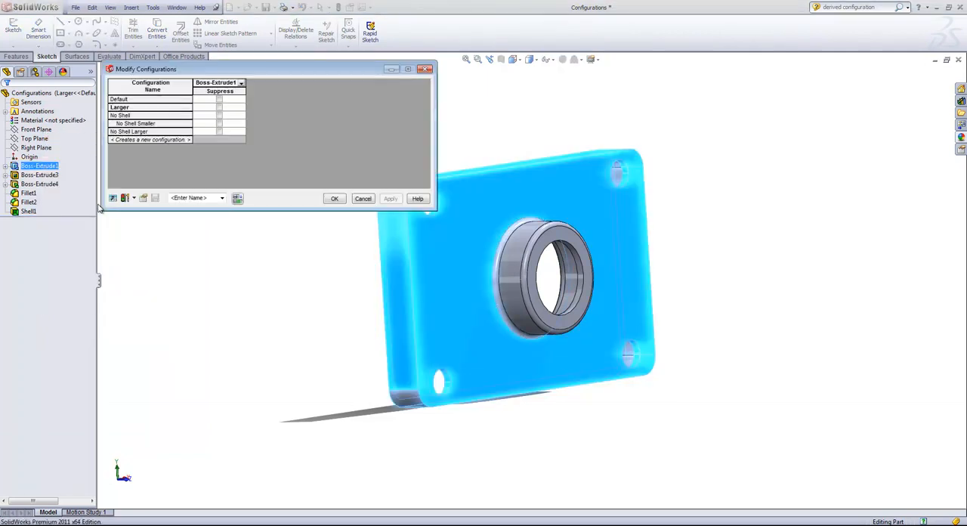
left_click(147, 140)
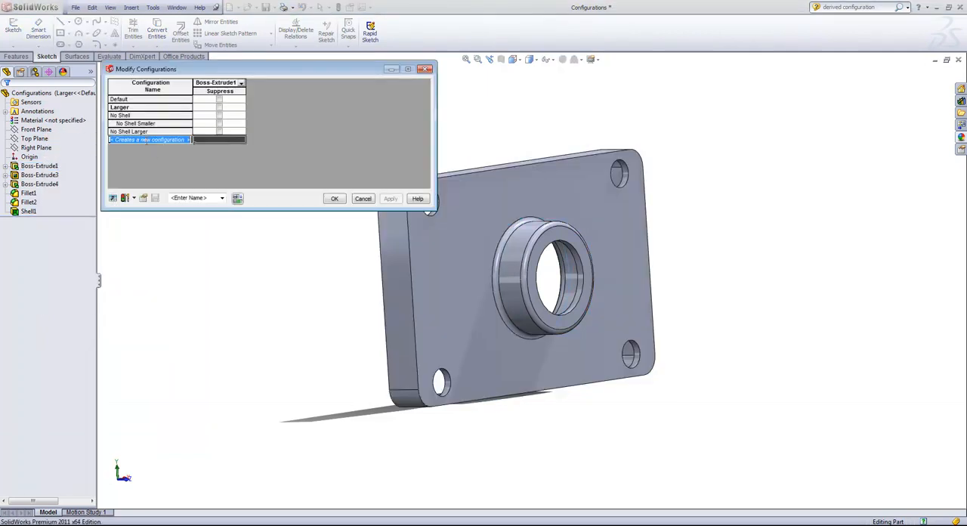
left_click(147, 139)
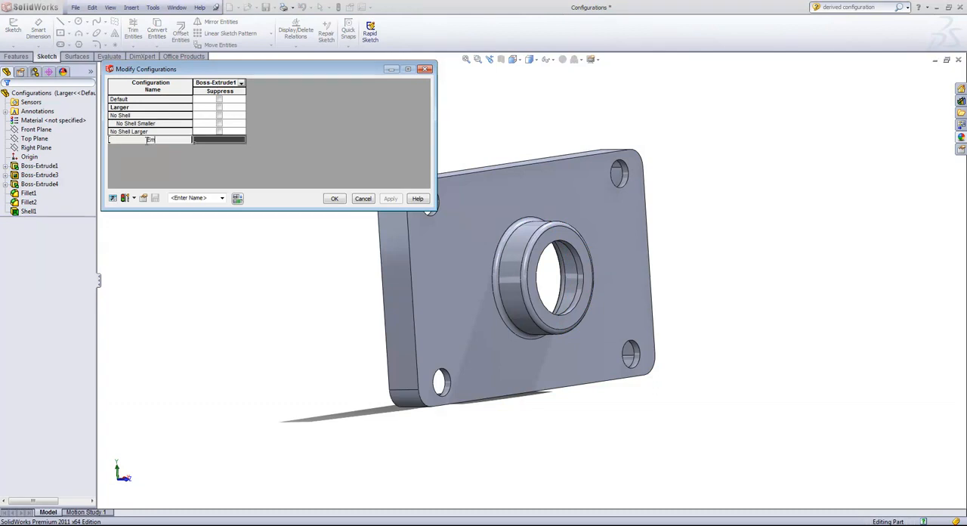
left_click(220, 142)
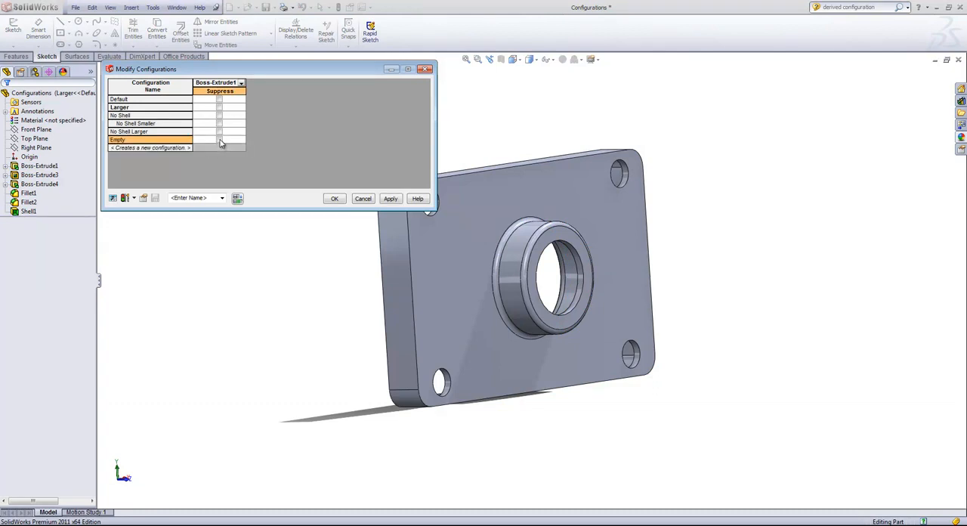
left_click(219, 139)
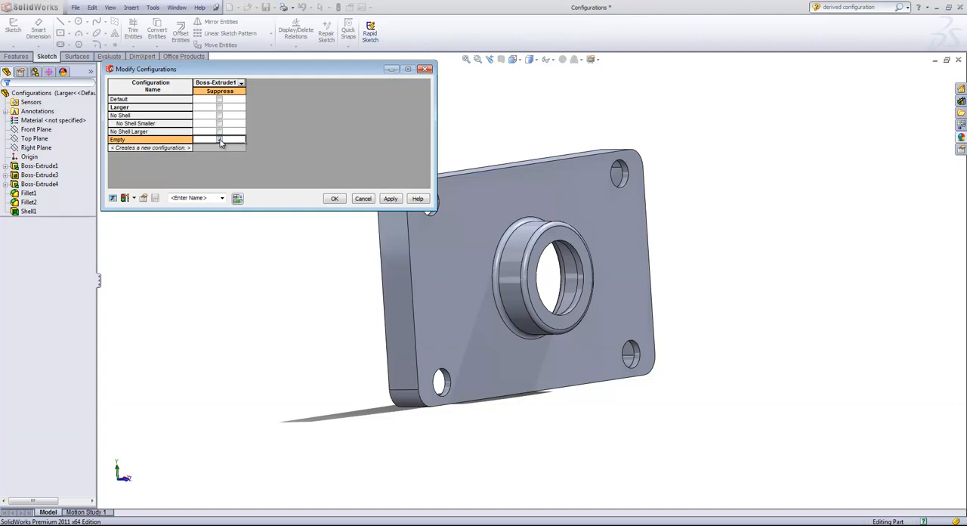
left_click(392, 198)
left_click(337, 200)
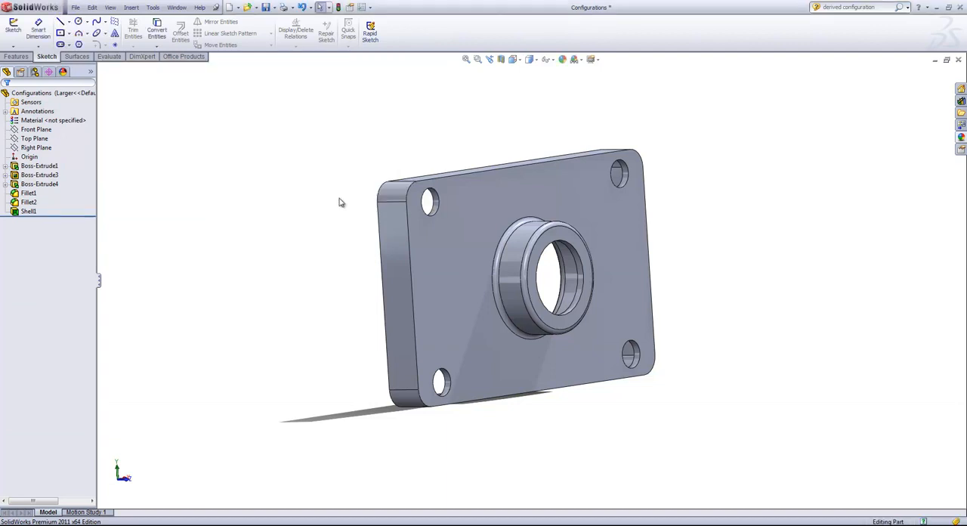
- Activate the Empty configuration to check its feature tree, and make Default the active configuration
left_click(36, 72)
left_click(43, 111)
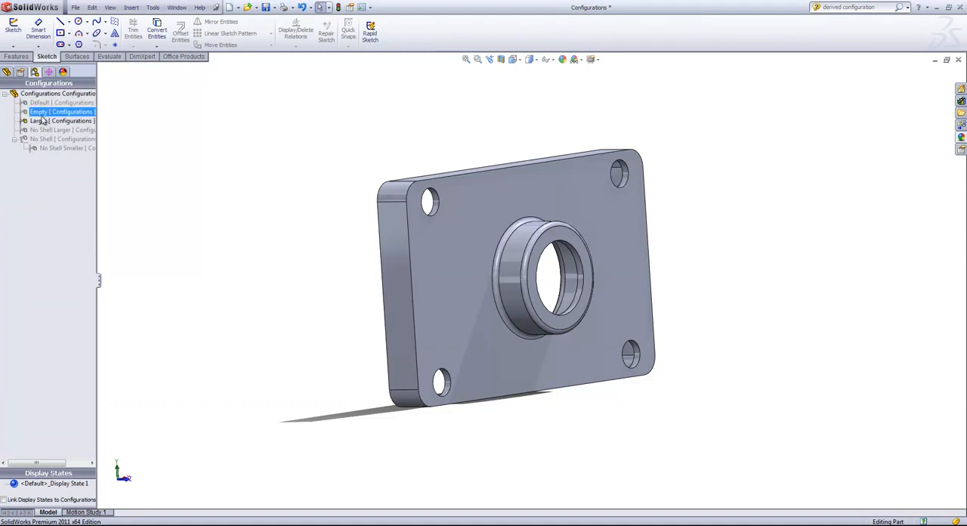
double_click(42, 112)
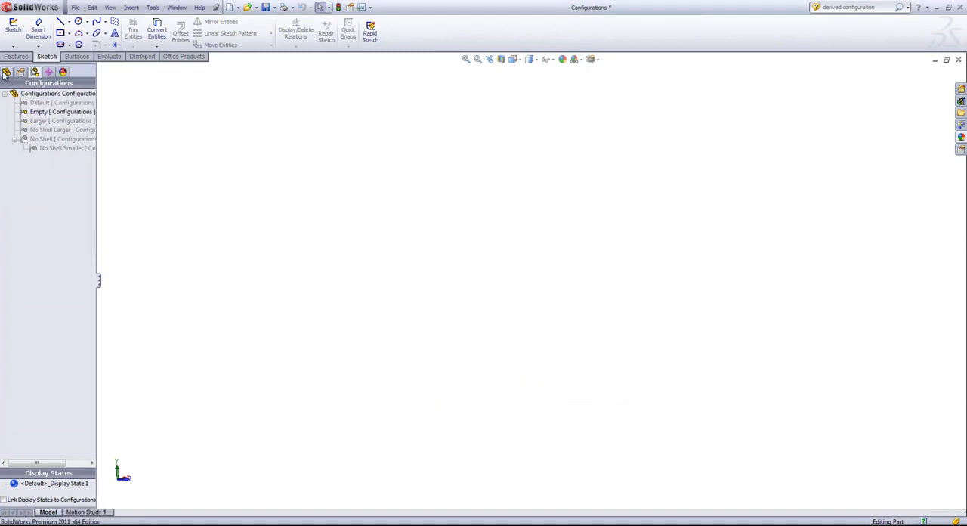
left_click(6, 72)
left_click(41, 166)
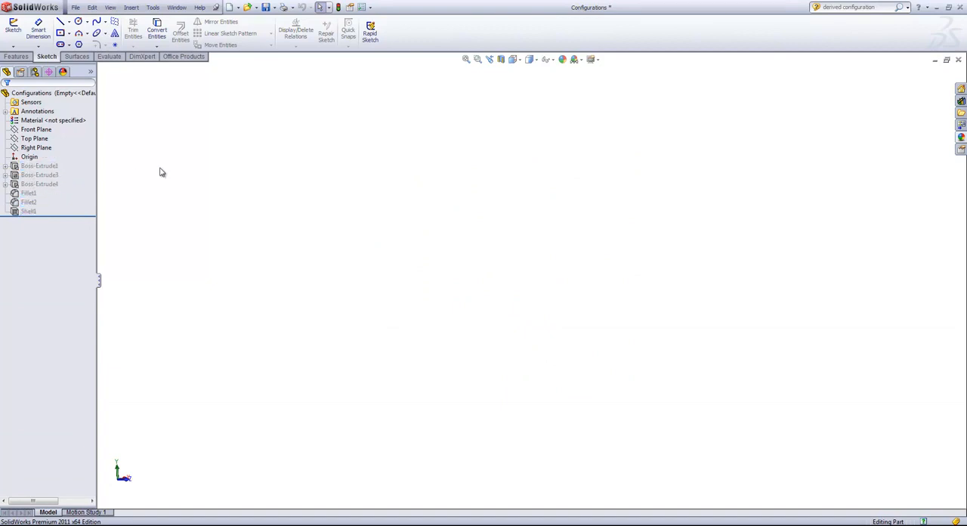
left_click(34, 72)
double_click(49, 102)
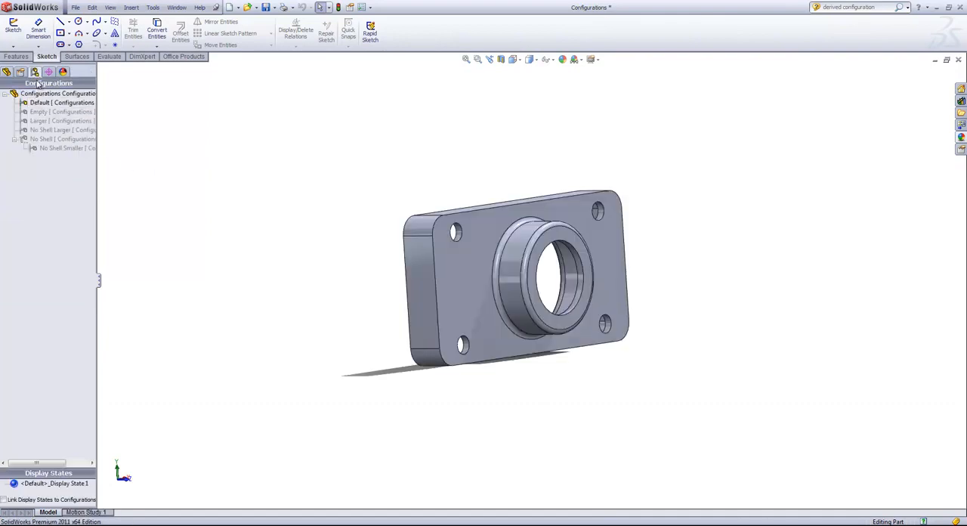
- Review the base plate's length in each configuration in the dimension's configuration table, without changing anything
left_click(475, 232)
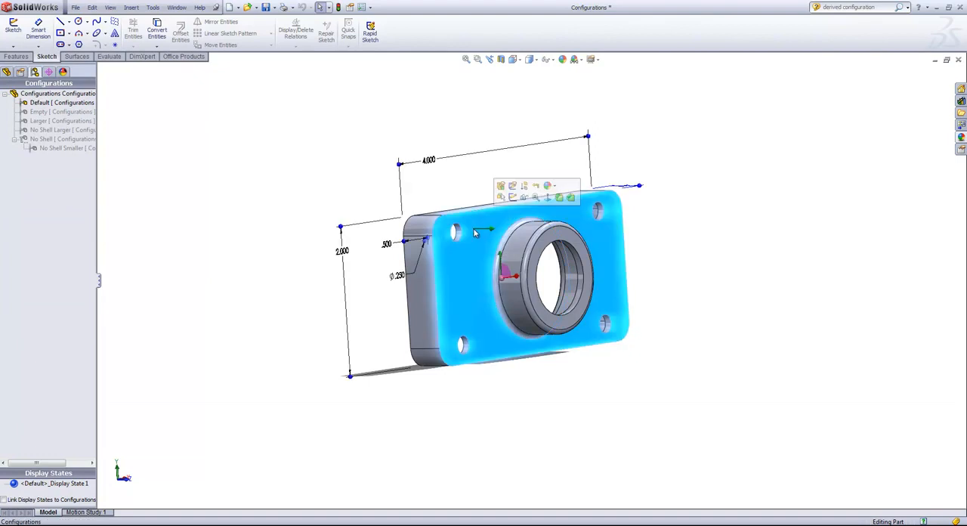
right_click(429, 161)
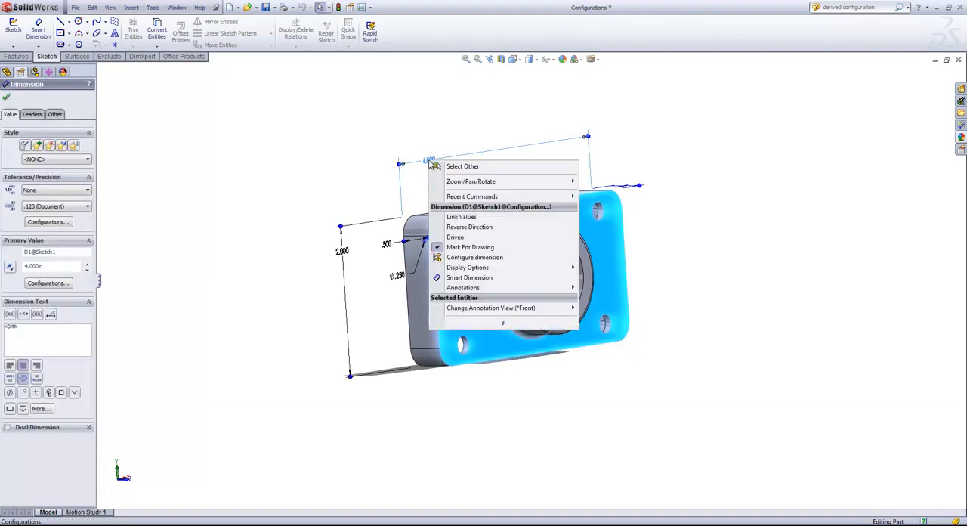
left_click(466, 257)
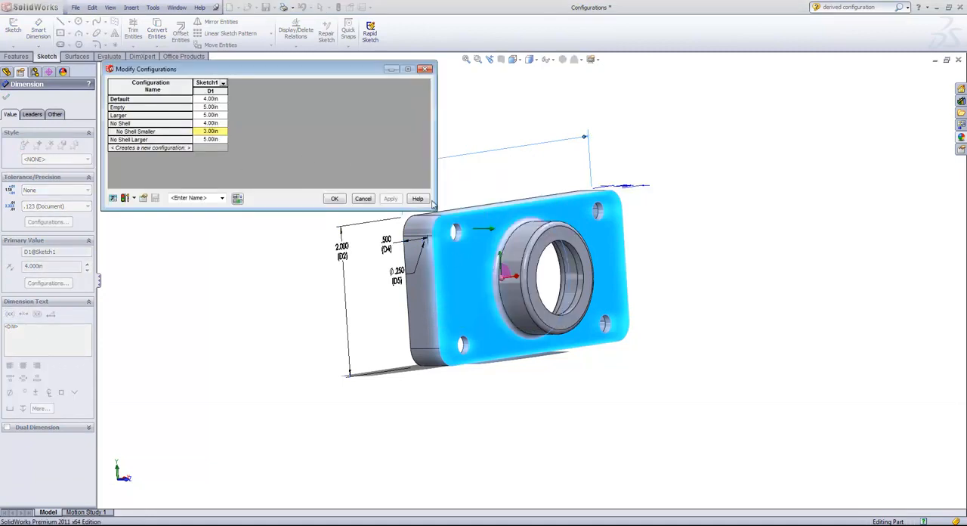
left_click(364, 198)
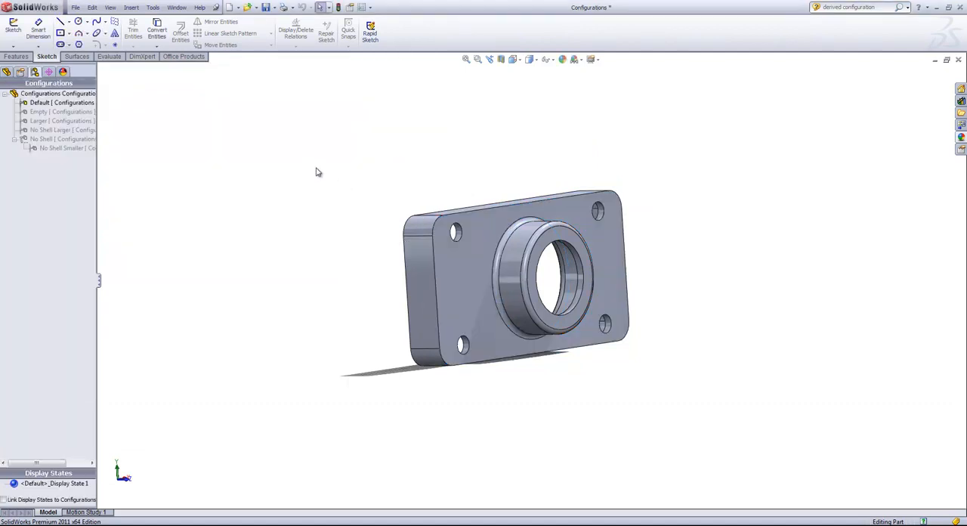
- Add a configuration named Unsuppressed with the Suppress features option turned off
right_click(30, 95)
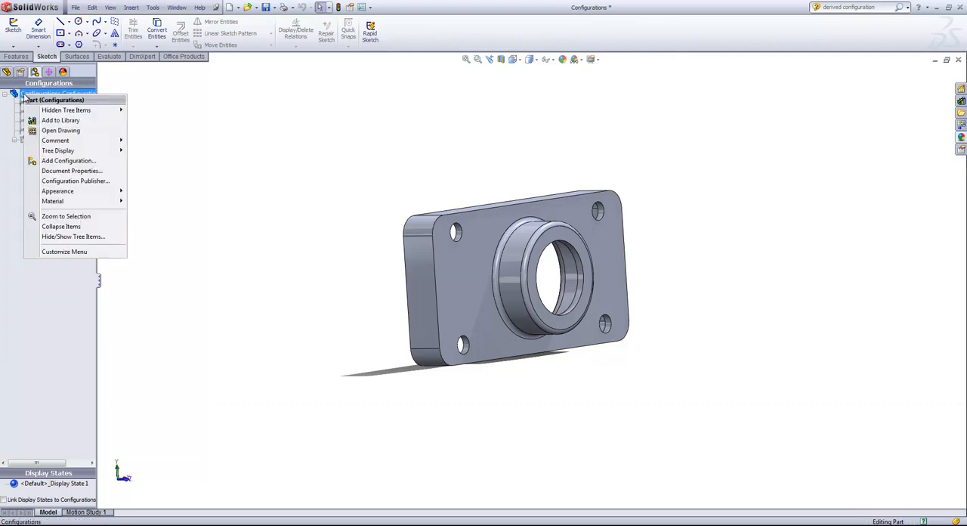
left_click(67, 163)
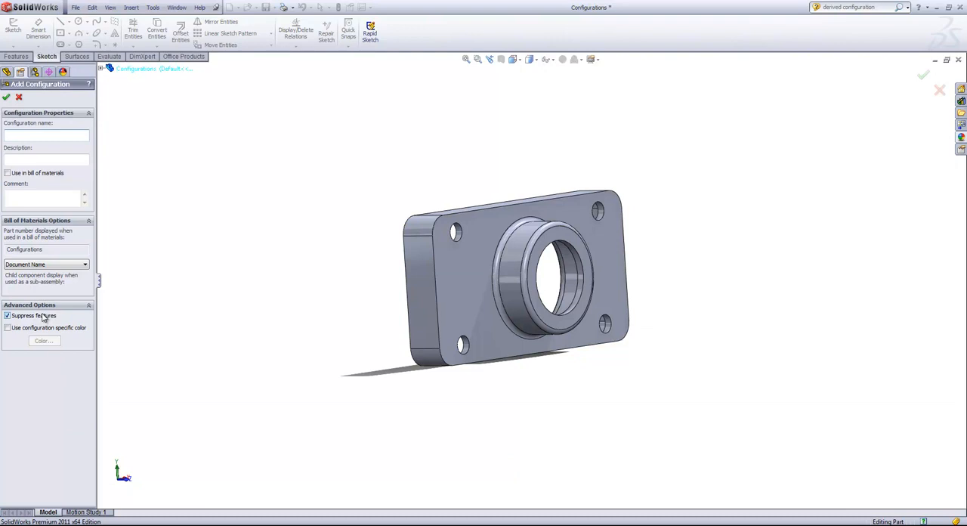
left_click(8, 315)
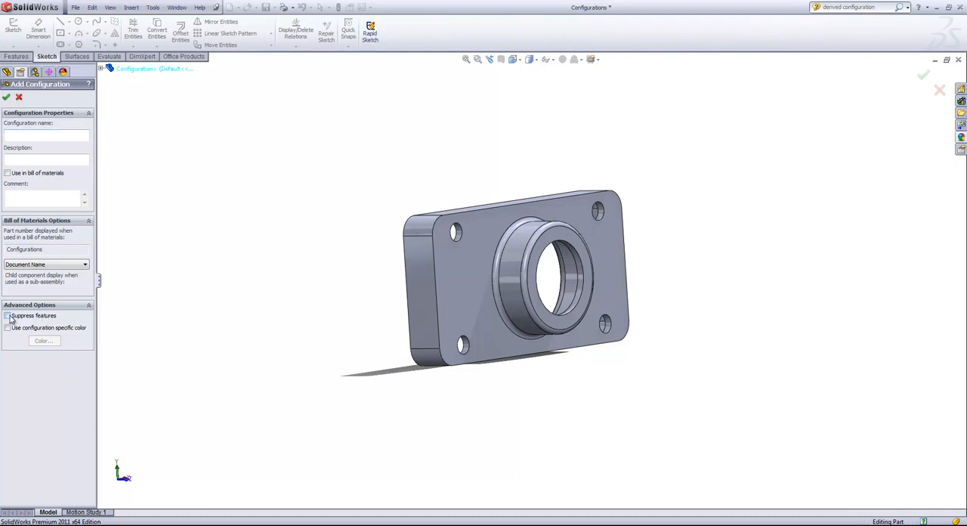
left_click(53, 136)
left_click(6, 96)
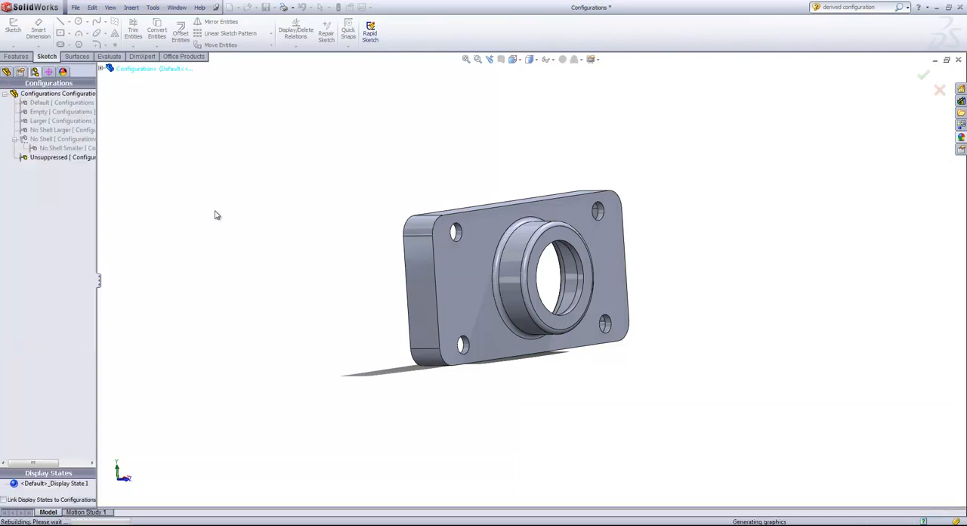
- Activate the Default configuration and sketch a circle of about 0.31 in radius on the plate's front face, beside the central boss
double_click(46, 104)
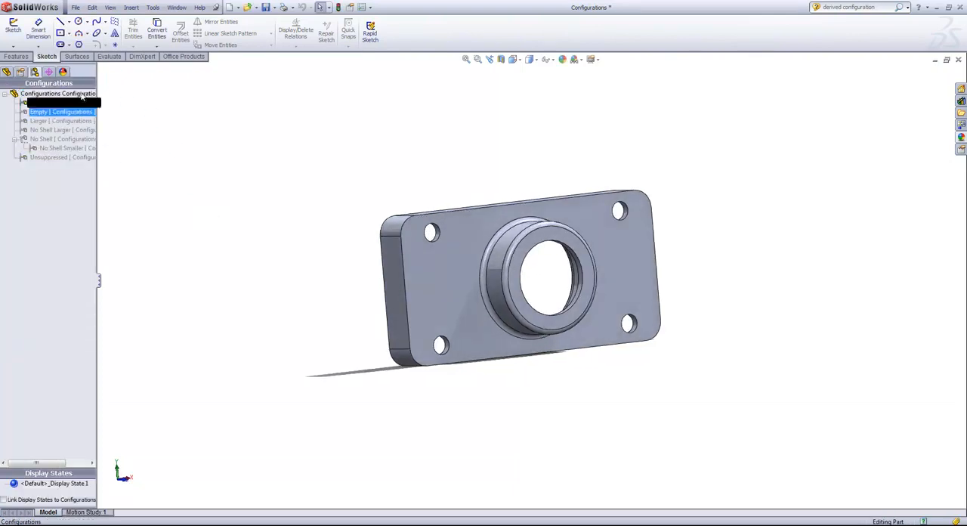
left_click(78, 22)
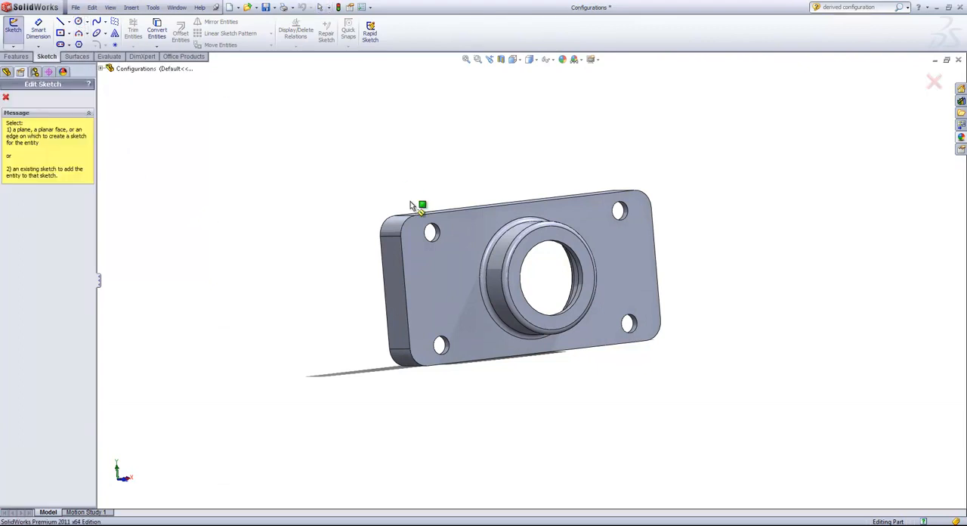
left_click(446, 277)
left_click(442, 282)
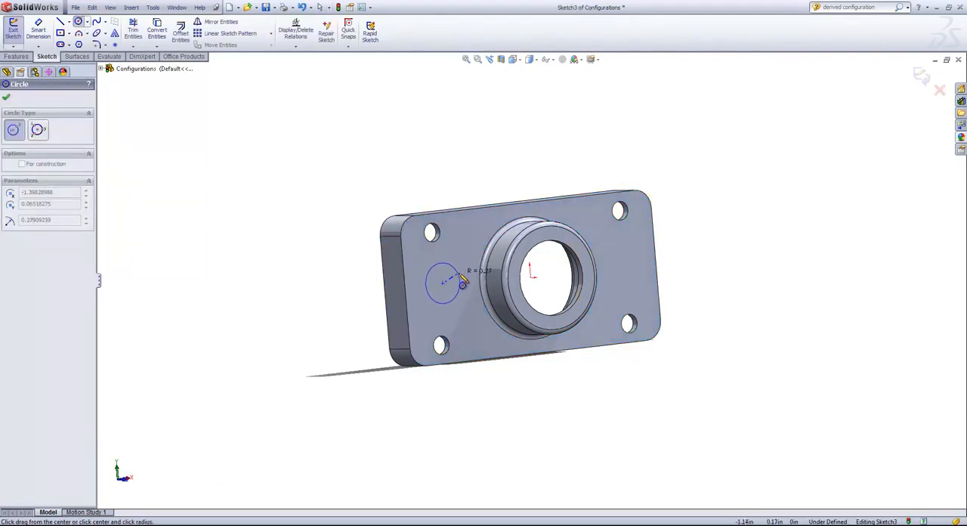
left_click(462, 276)
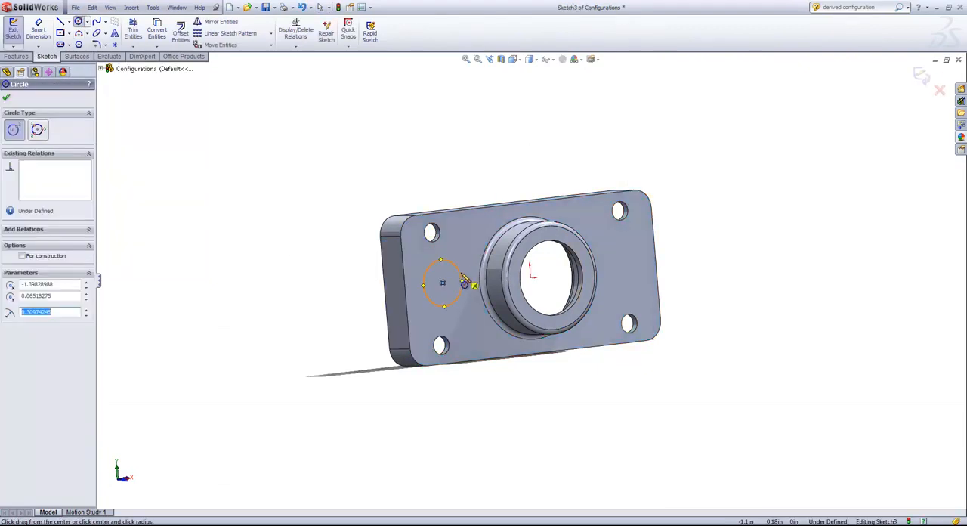
left_click(920, 76)
- Extrude the sketched circle outward from the plate's front face into a short cylindrical boss
middle_click_drag(453, 309, 442, 287)
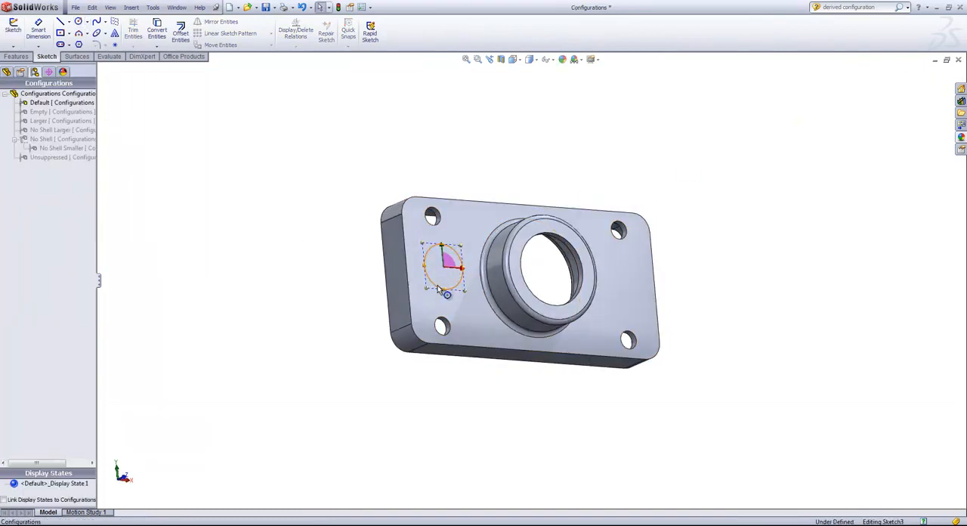
left_click(438, 286)
left_click_drag(456, 286, 477, 279)
left_click(444, 166)
middle_click_drag(457, 164, 451, 185)
- Activate the Empty configuration to check it, and make Unsuppressed the active configuration with its feature tree shown
double_click(41, 112)
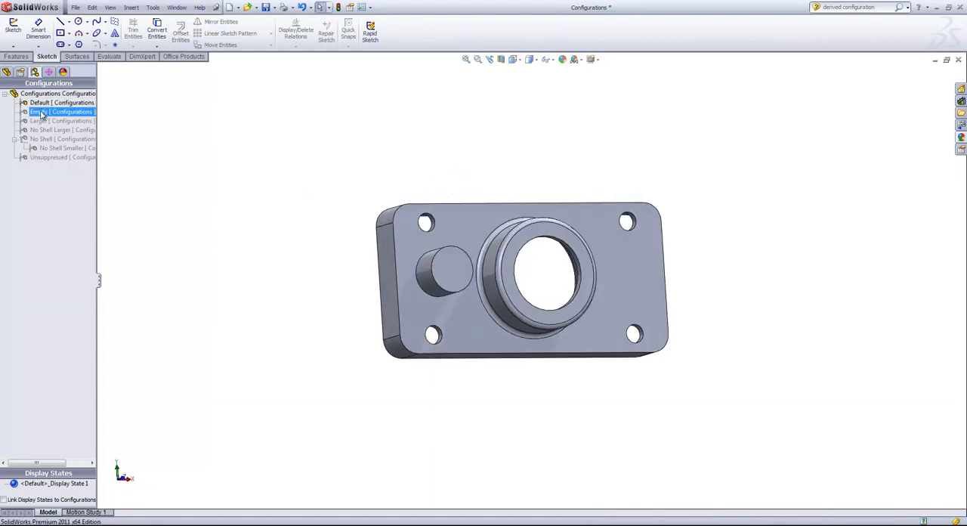
double_click(44, 157)
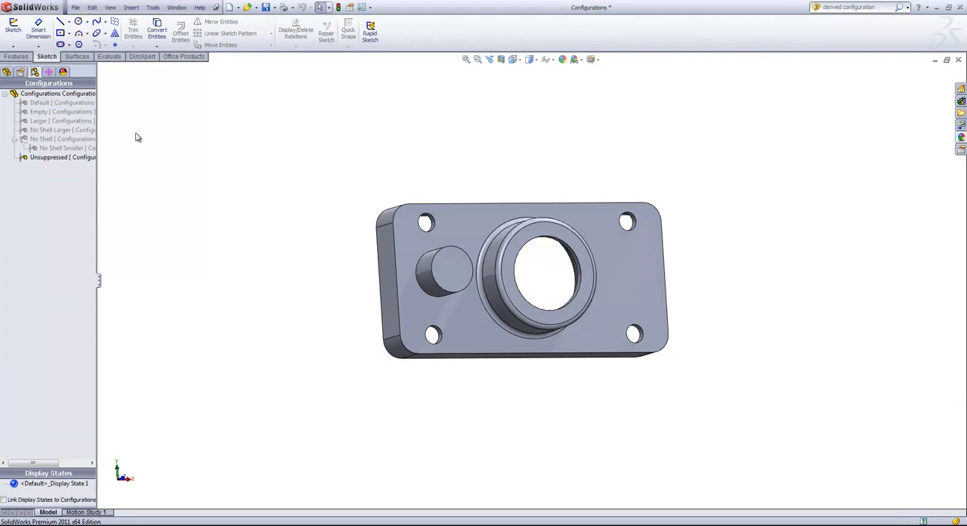
left_click(6, 72)
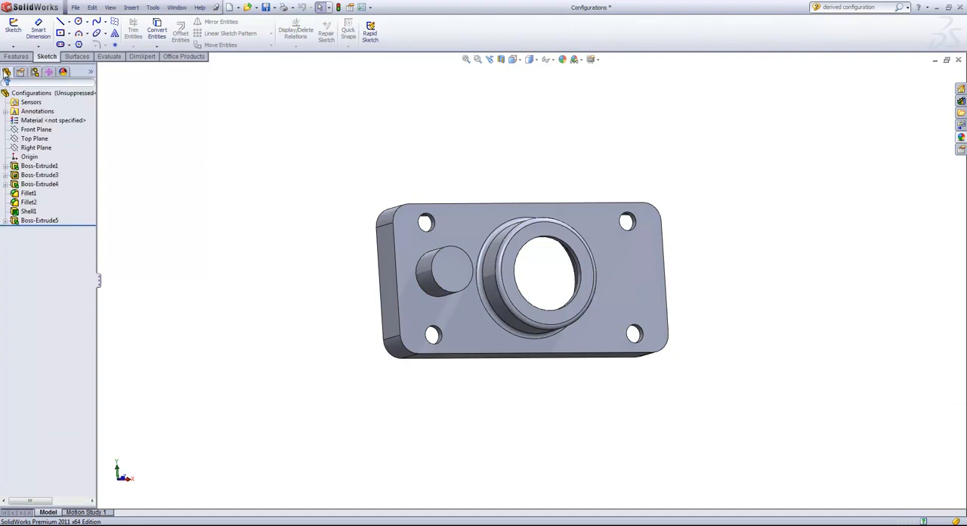
- Try deleting the Boss-Extrude5 feature while keeping its absorbed sketch
left_click(31, 202)
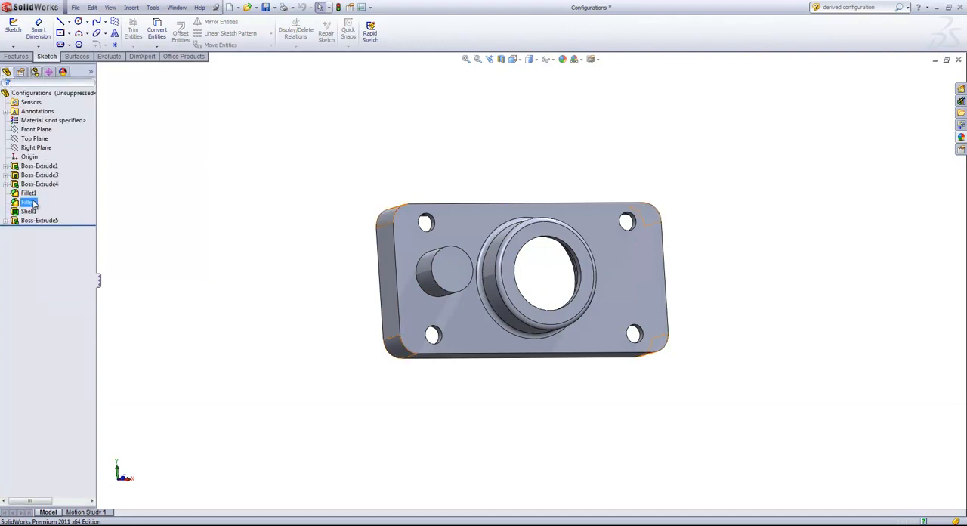
left_click(31, 220)
right_click(31, 221)
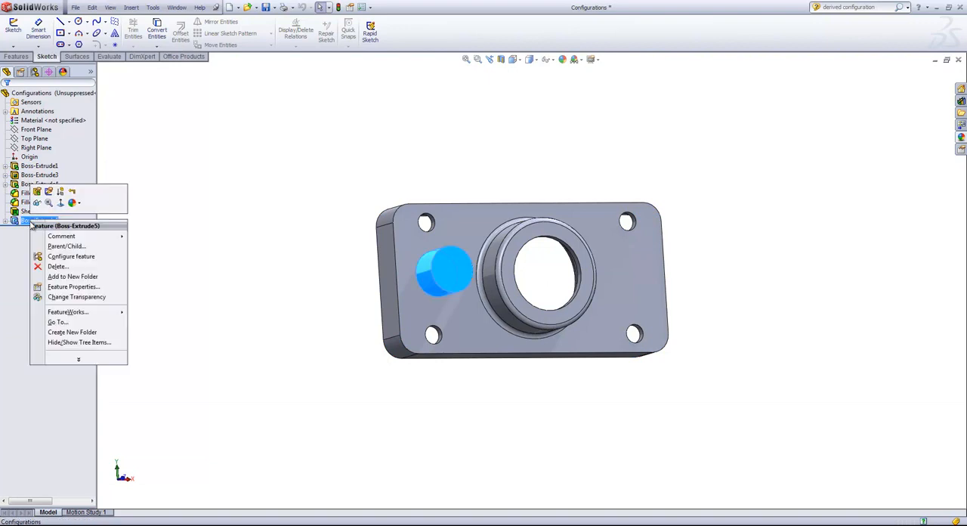
left_click(56, 267)
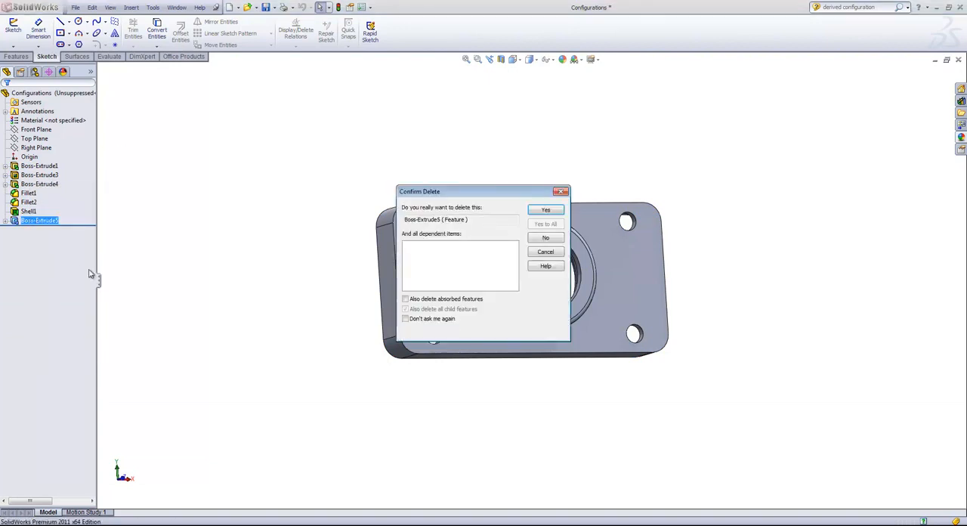
left_click(537, 211)
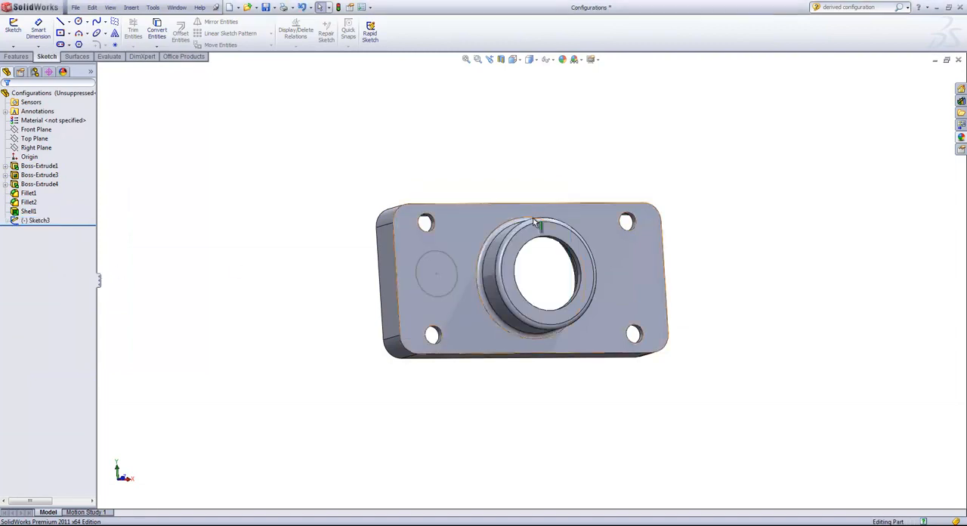
- Undo the deletion and suppress the Boss-Extrude5 feature in the Unsuppressed configuration
left_click(38, 220)
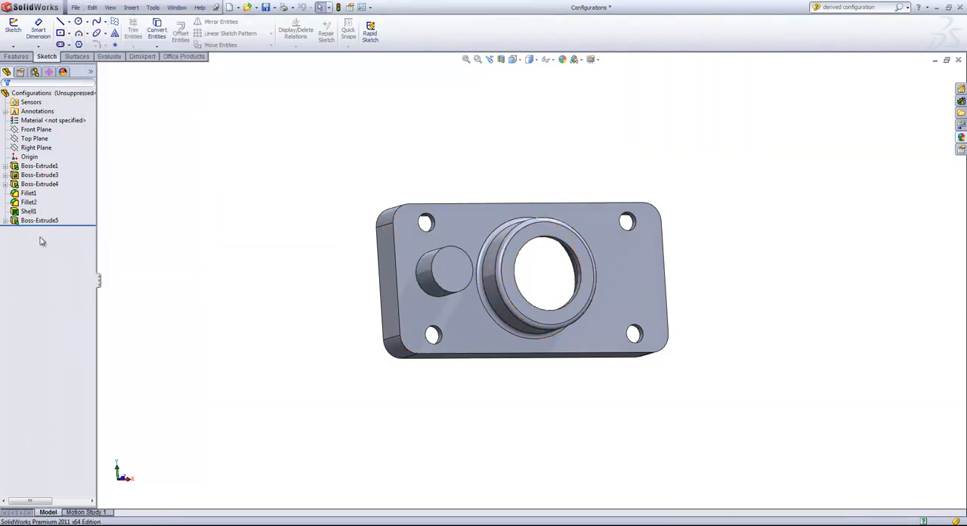
right_click(38, 220)
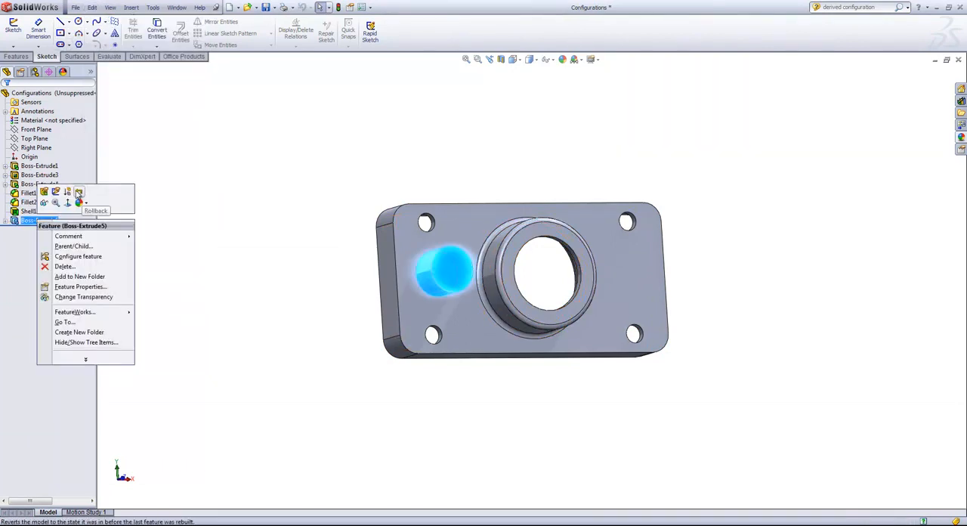
left_click(70, 189)
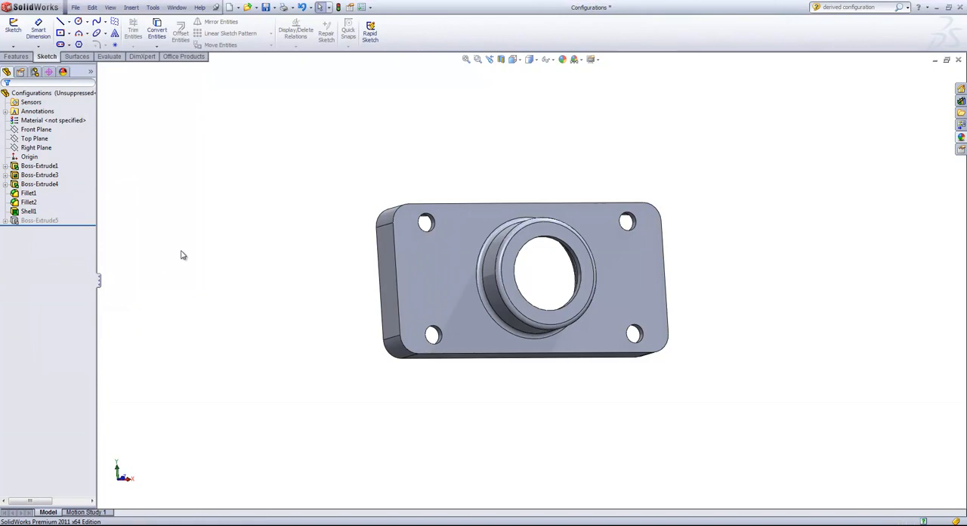